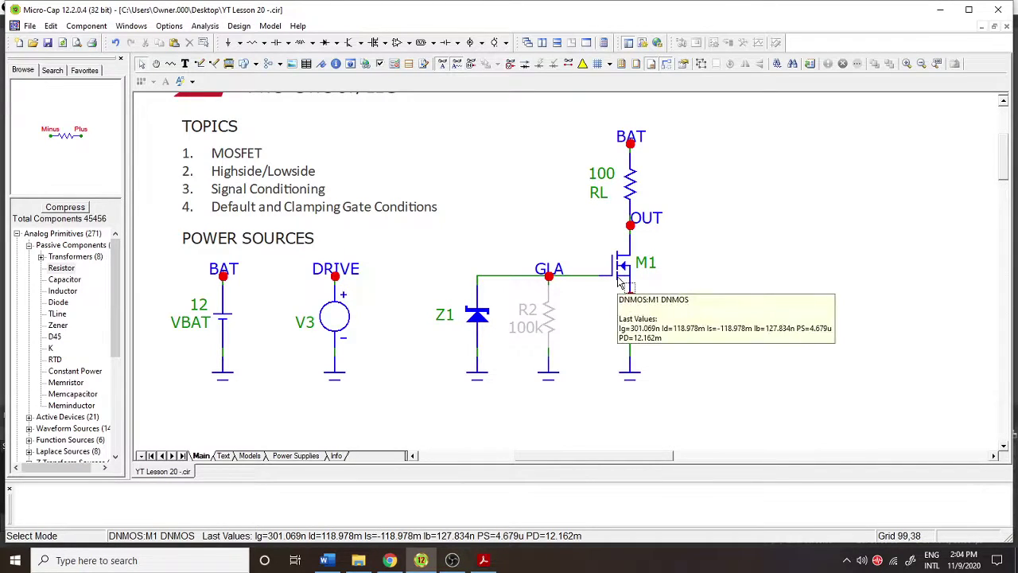
Step: Inspect the properties of Zener Z1 and source V3 without changing them
click(482, 320)
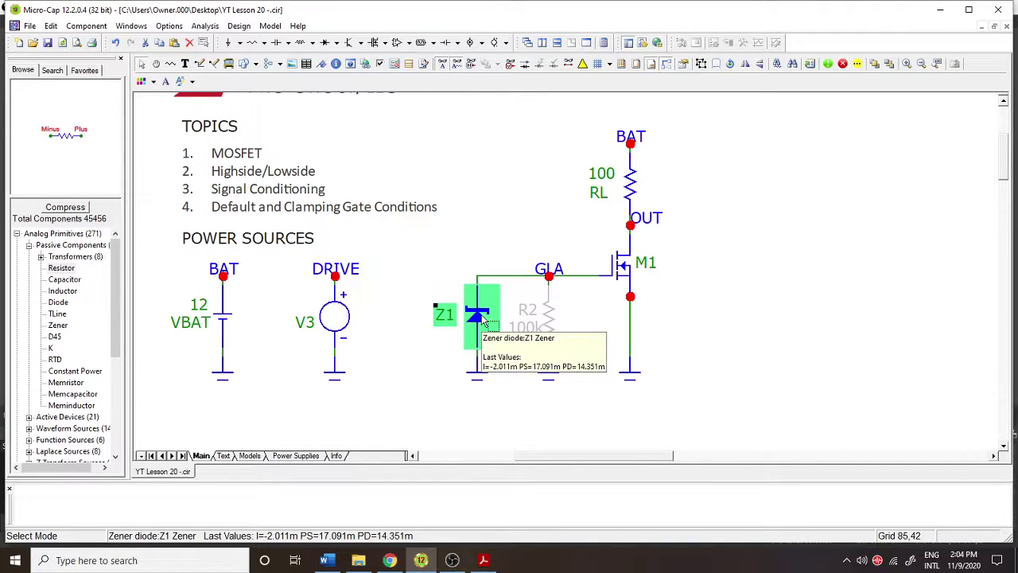
double_click(482, 318)
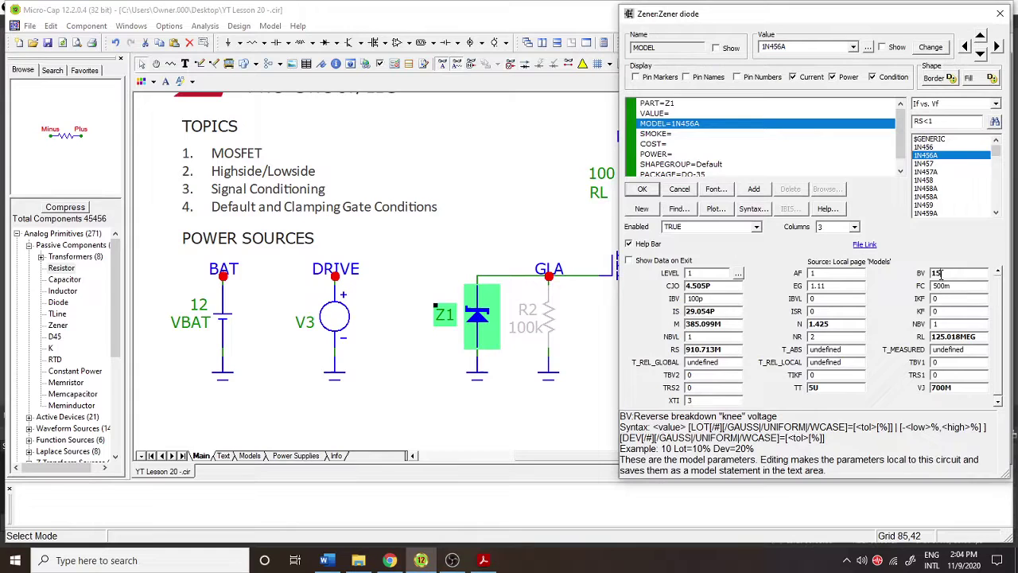
click(641, 189)
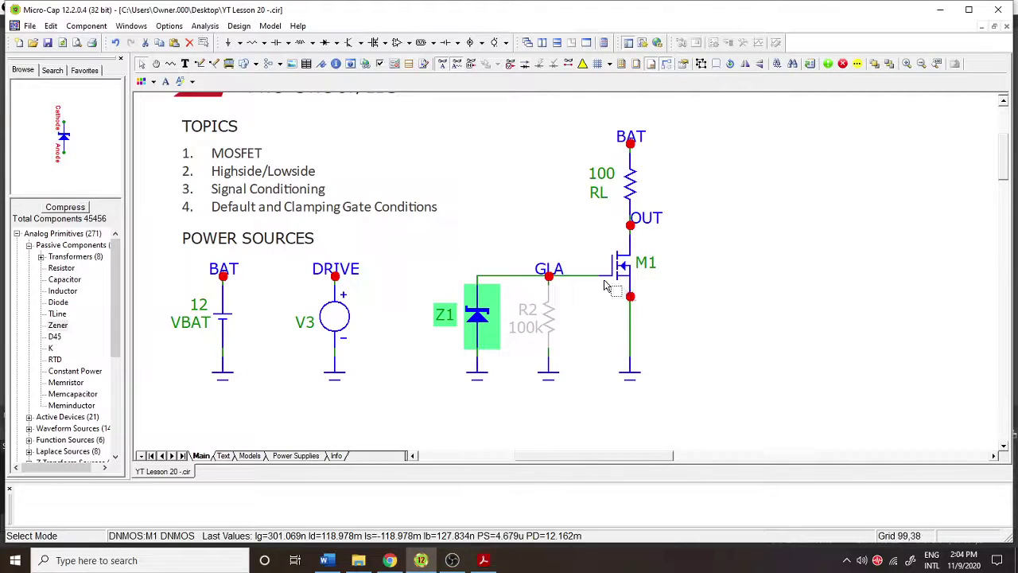
mouse_move(608, 276)
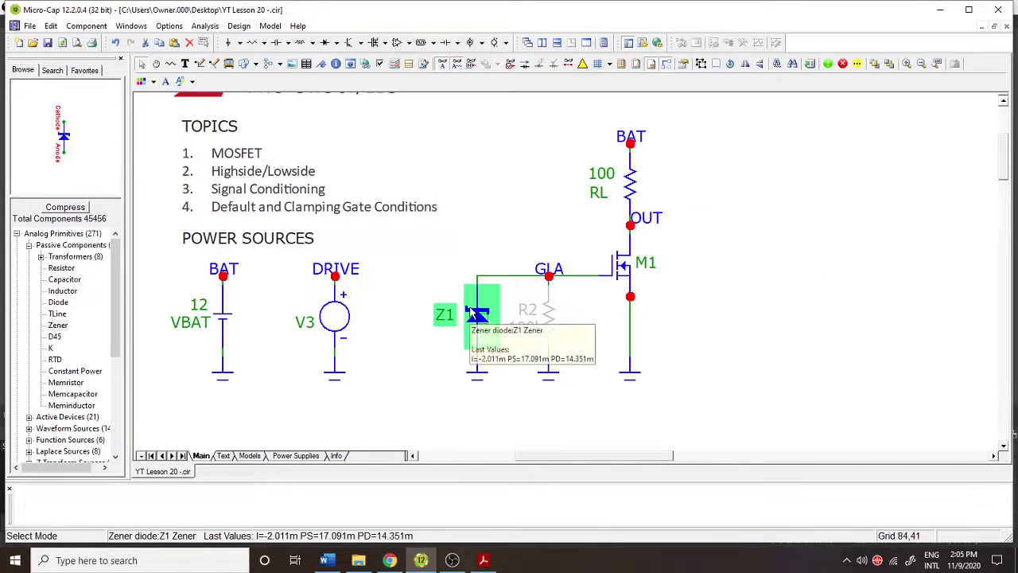
mouse_move(479, 324)
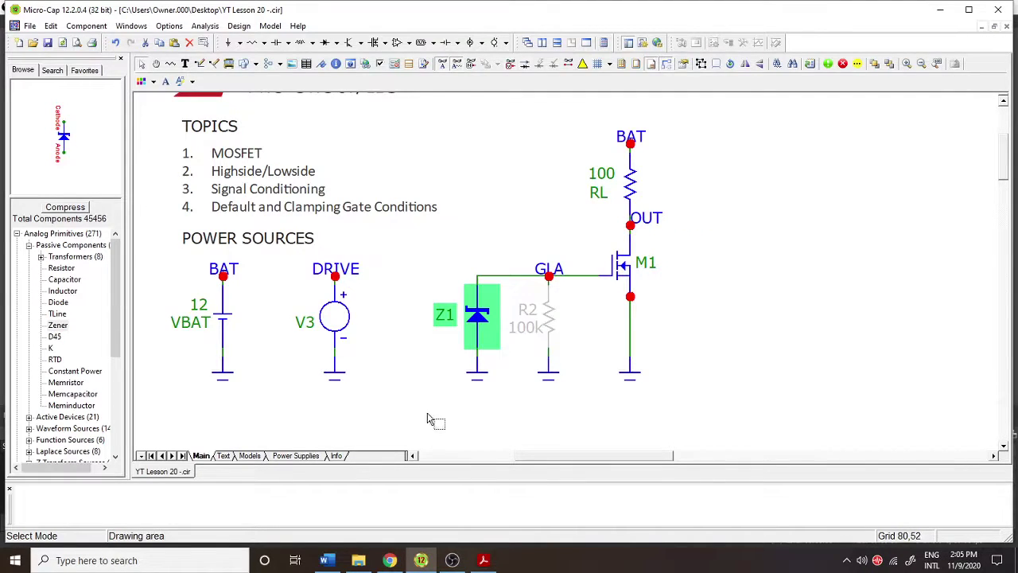
double_click(329, 334)
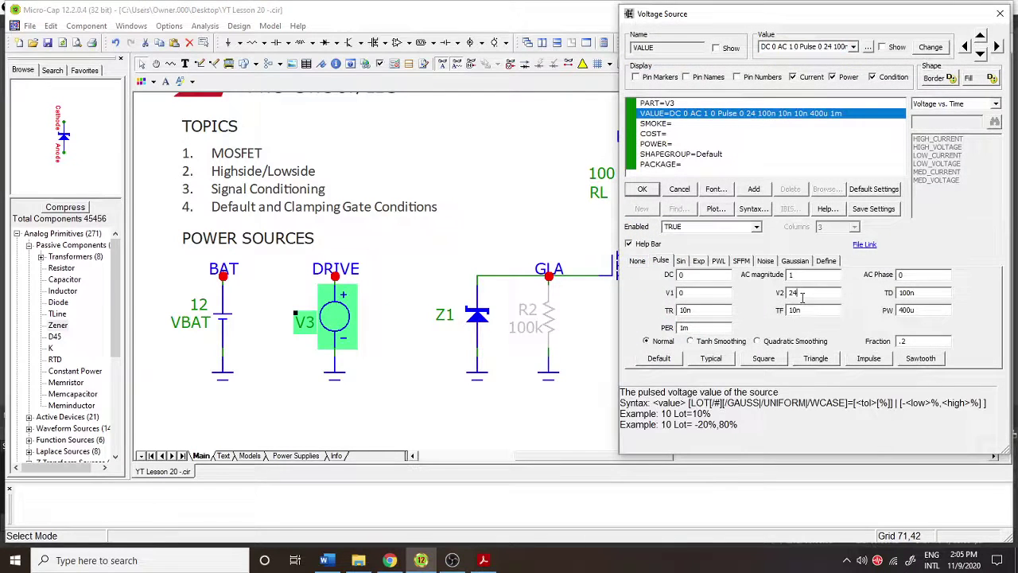
click(642, 189)
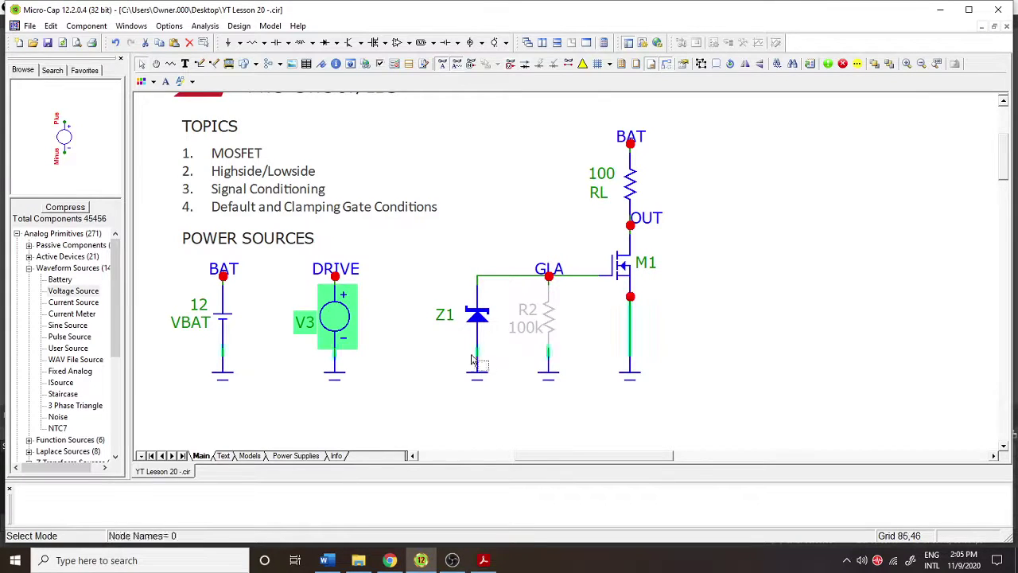
Step: Draw a wire from the DRIVE node to the Z1/GLA gate net
click(421, 371)
click(170, 63)
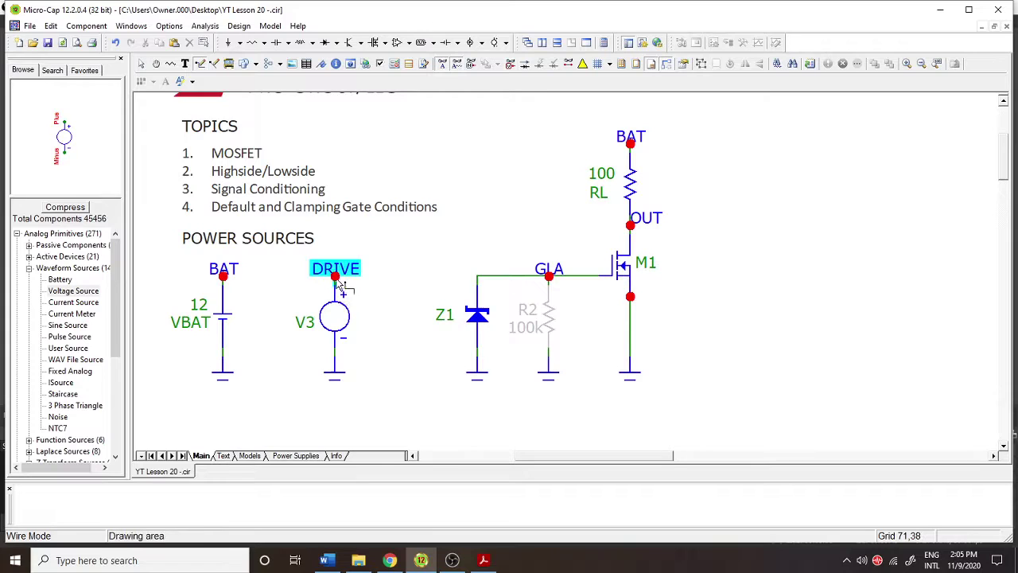
drag(335, 276, 477, 276)
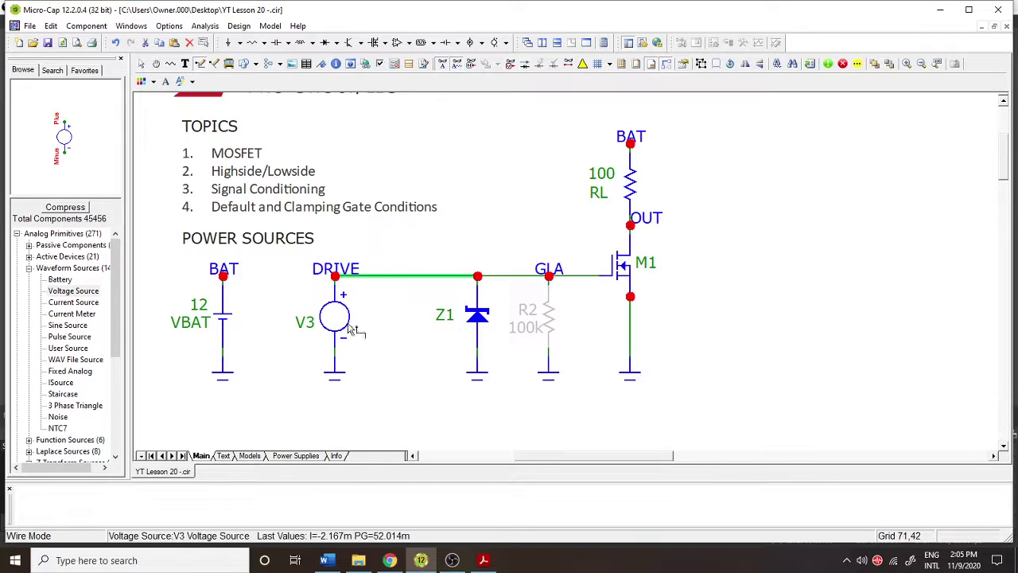
click(142, 65)
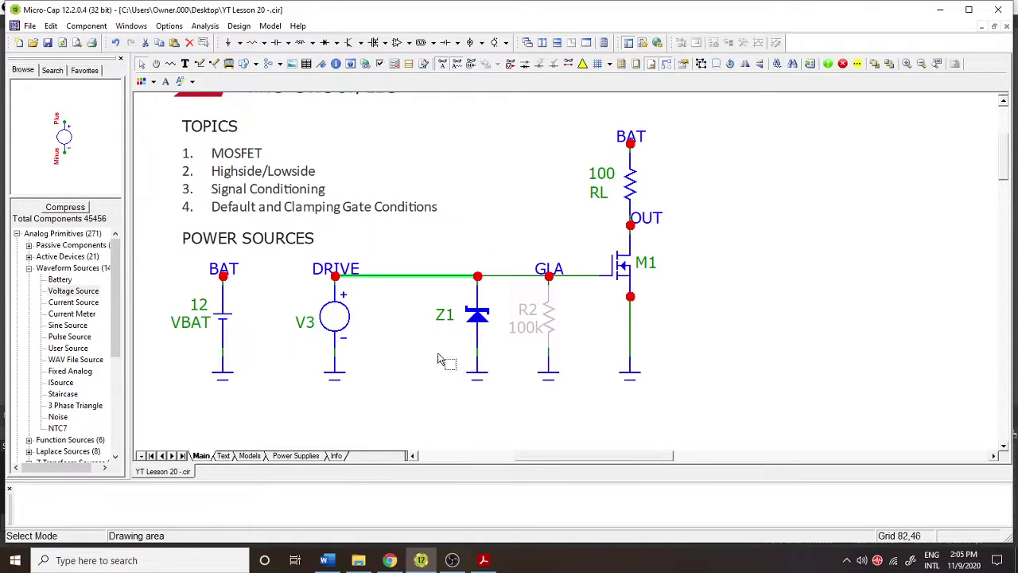
click(469, 317)
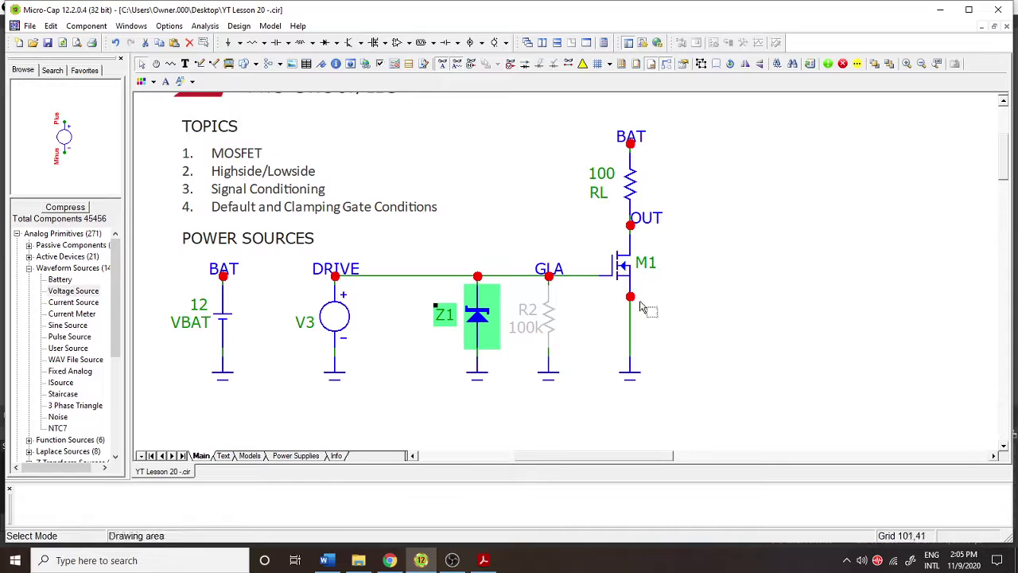
click(351, 319)
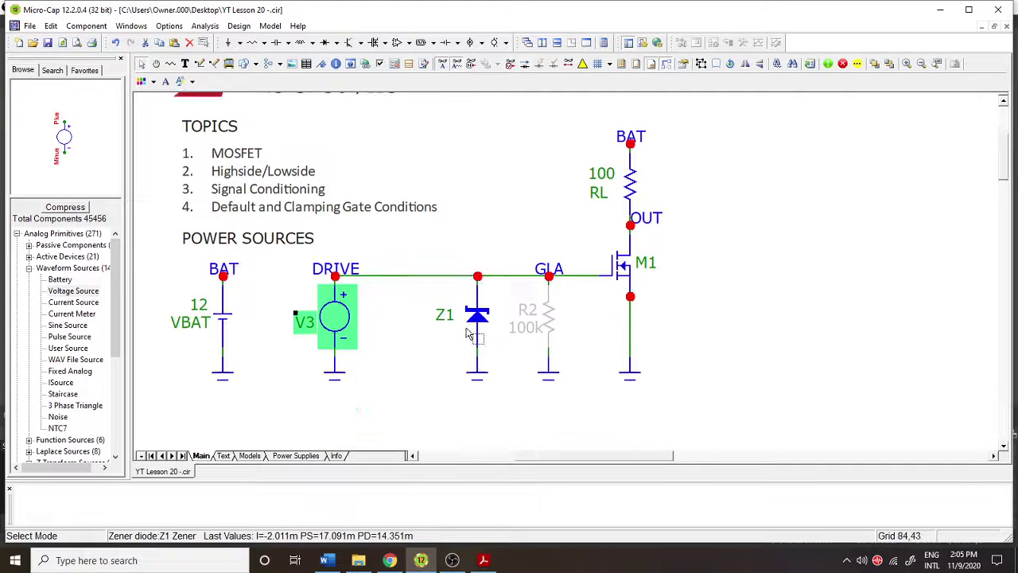
Step: Run the transient analysis with a 2 ms maximum run time, then close the plots
click(205, 25)
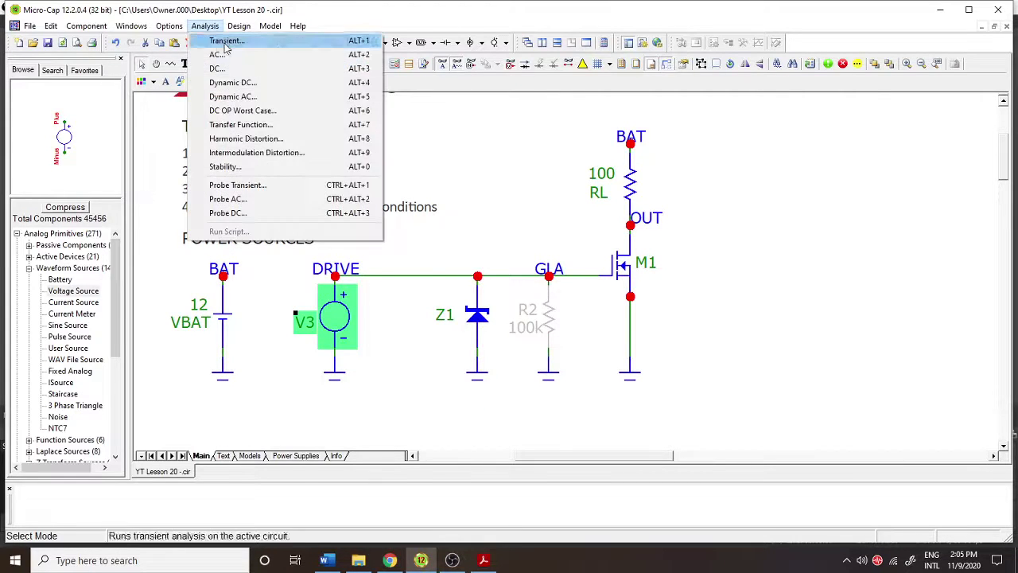
click(219, 39)
click(347, 215)
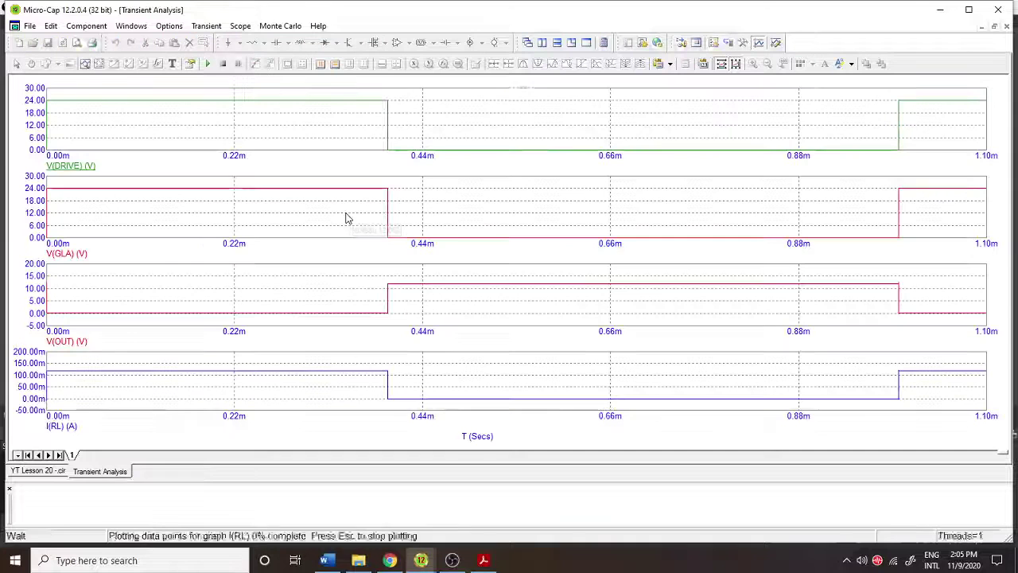
click(209, 26)
click(219, 55)
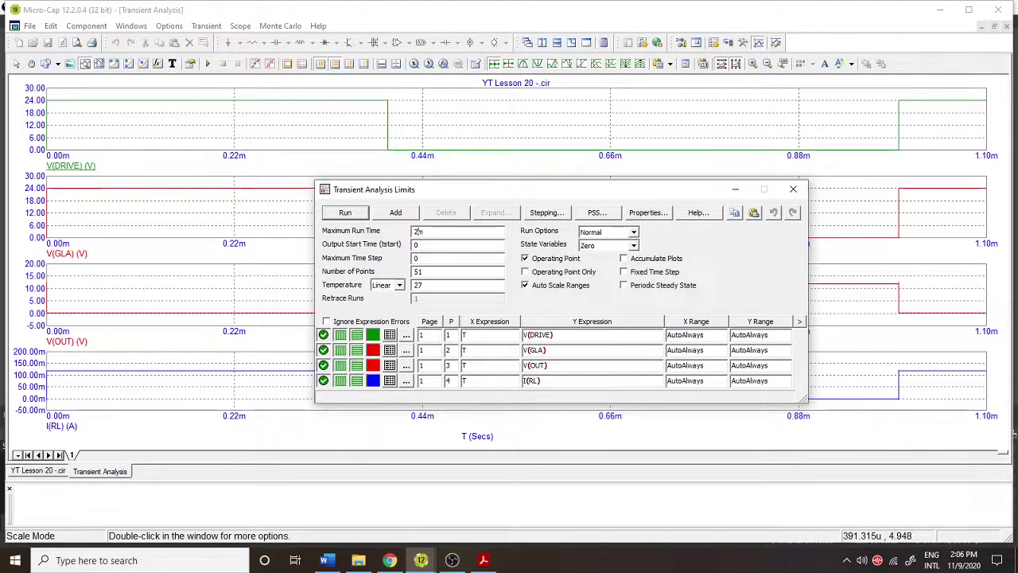
key(Return)
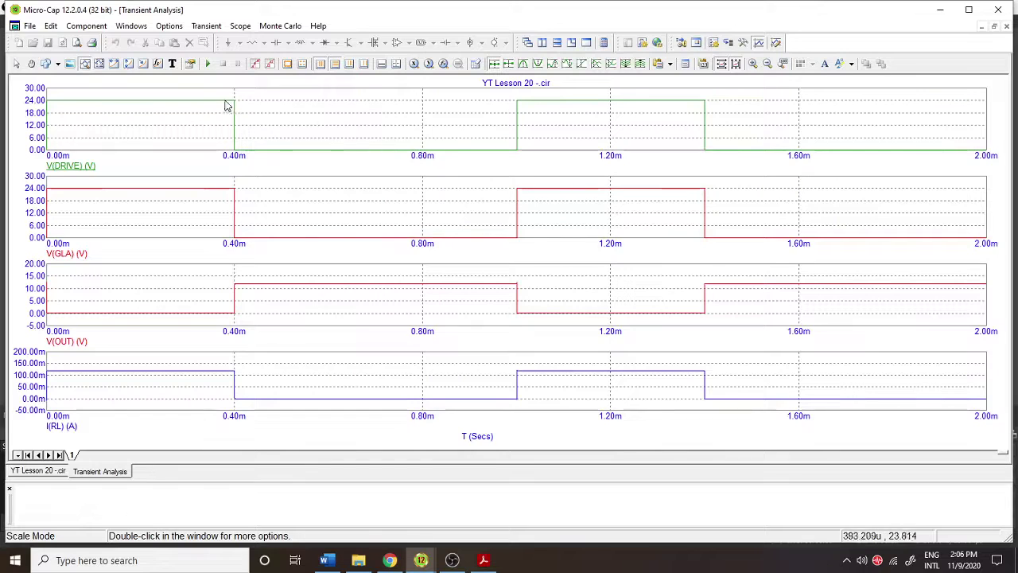
mouse_move(225, 106)
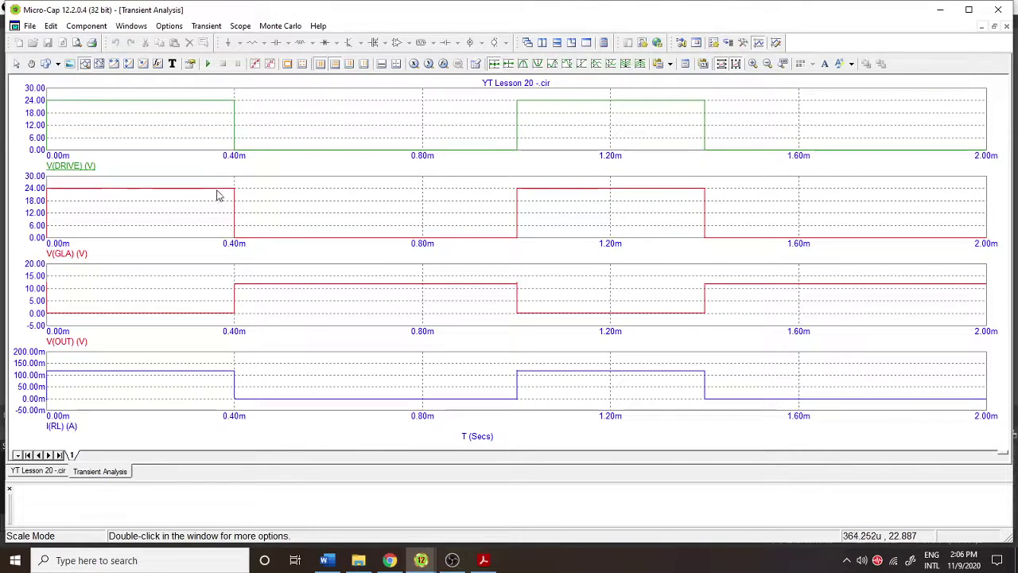
mouse_move(218, 194)
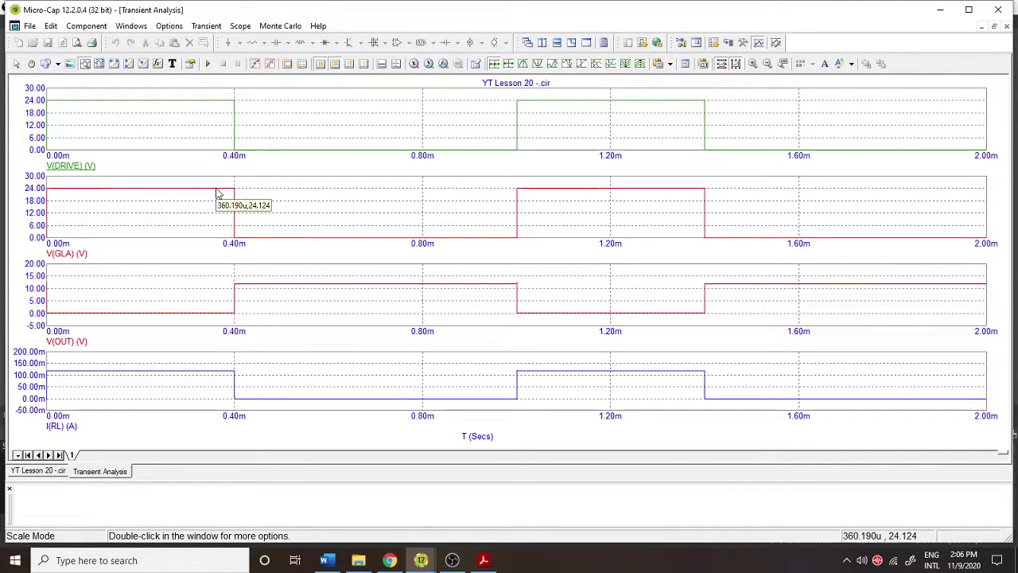
click(1006, 27)
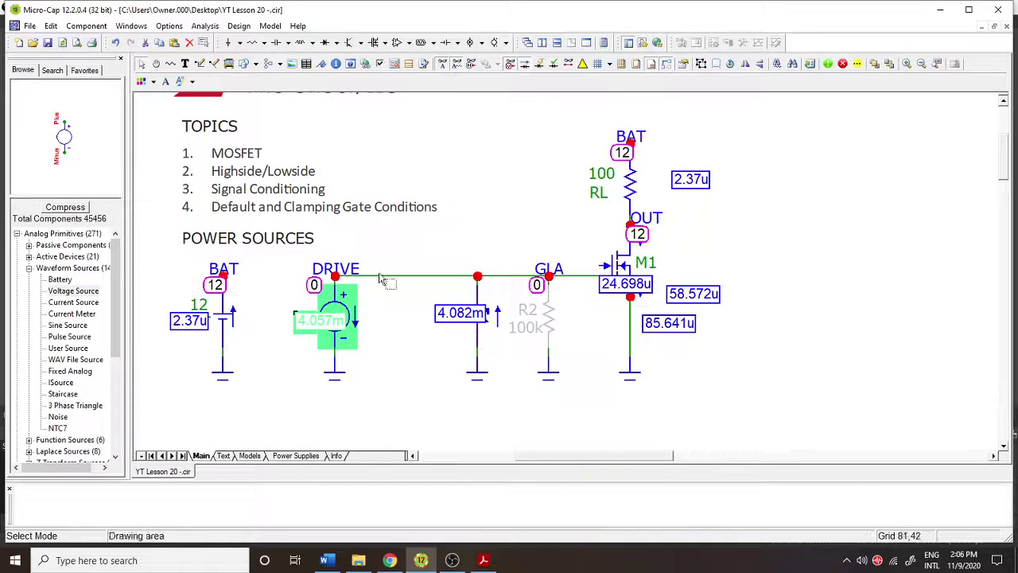
Step: Rerun the transient with Maximum Run Time 1.2m and return to the annotated schematic
click(204, 26)
click(227, 38)
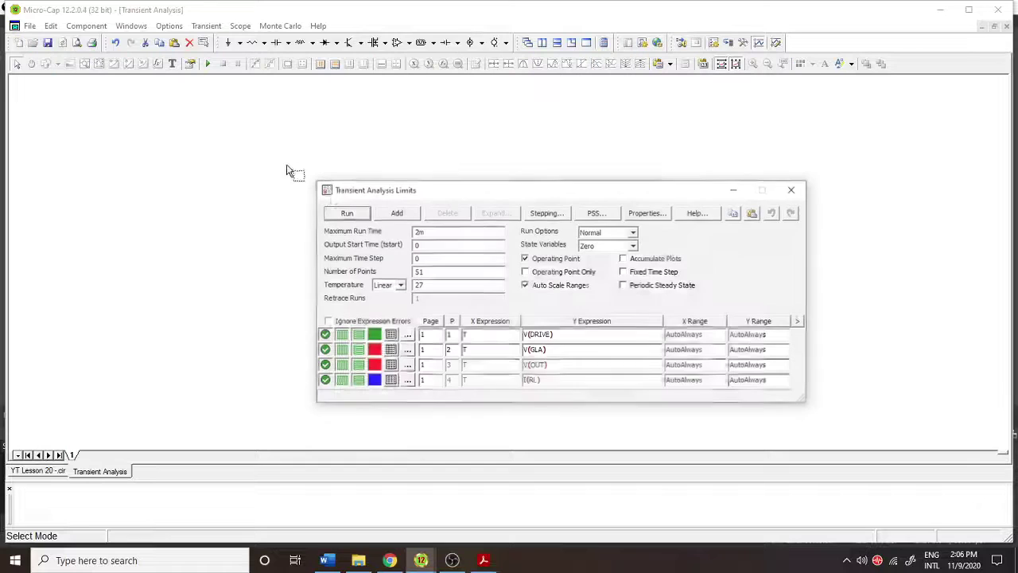
click(347, 213)
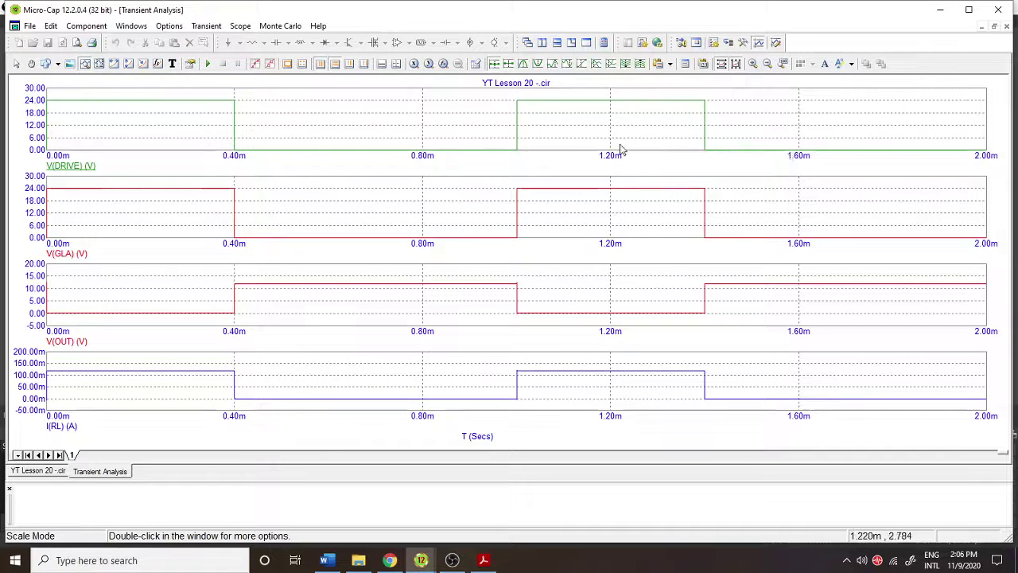
click(206, 25)
click(227, 53)
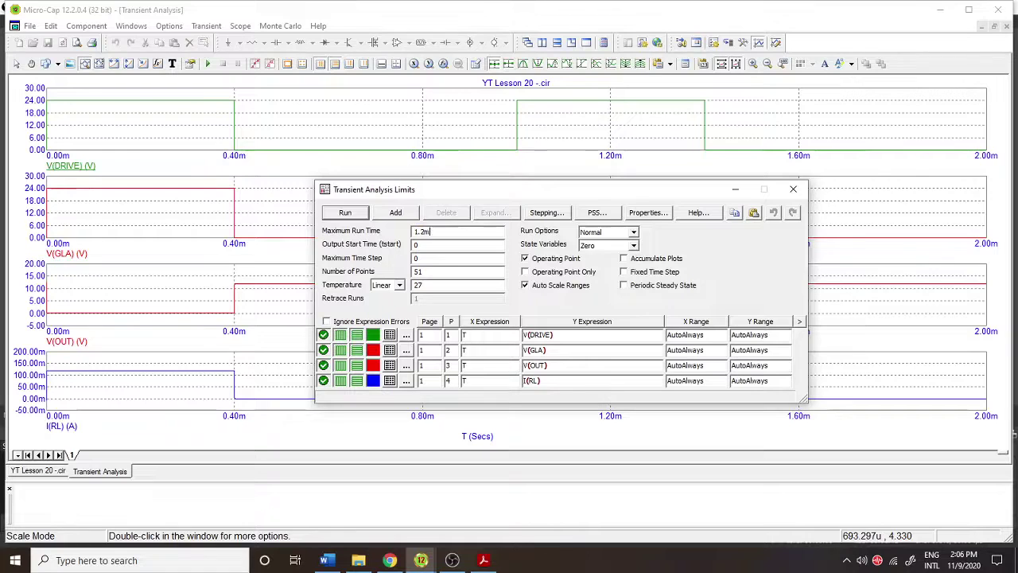
text(1.2m)
key(Return)
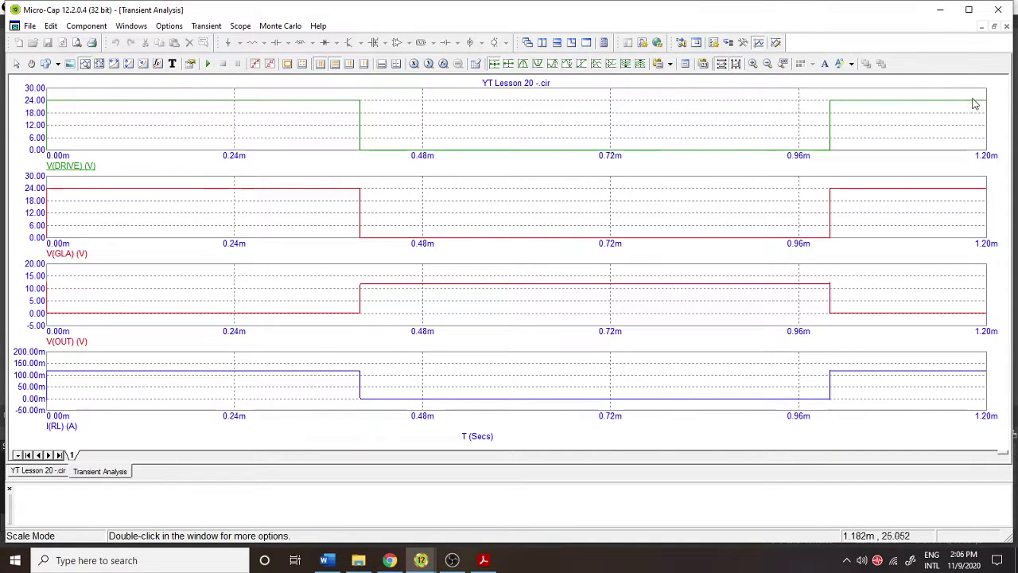
click(1007, 26)
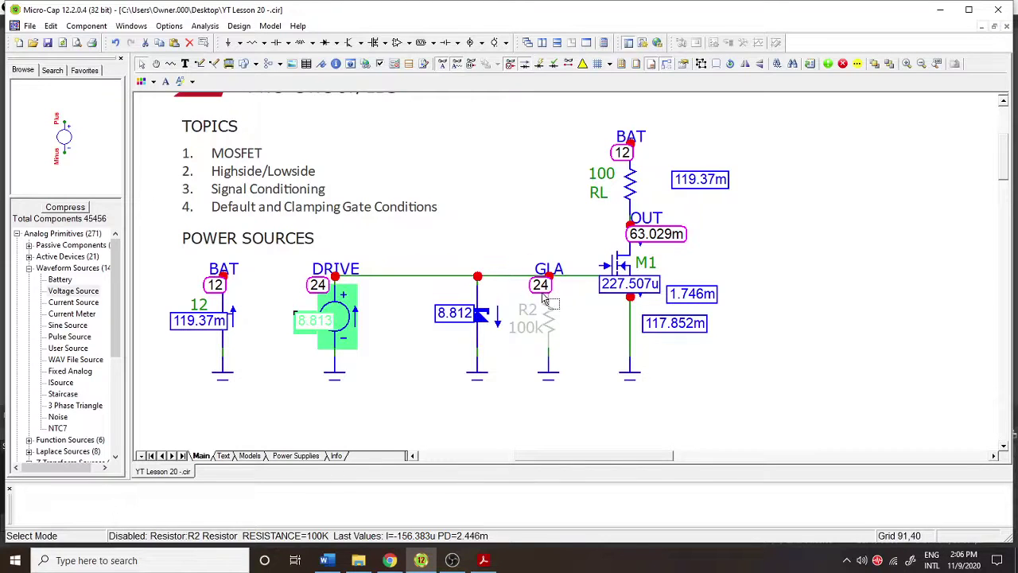
Step: Hide the node readouts and delete the wire between DRIVE and the Zener
click(487, 322)
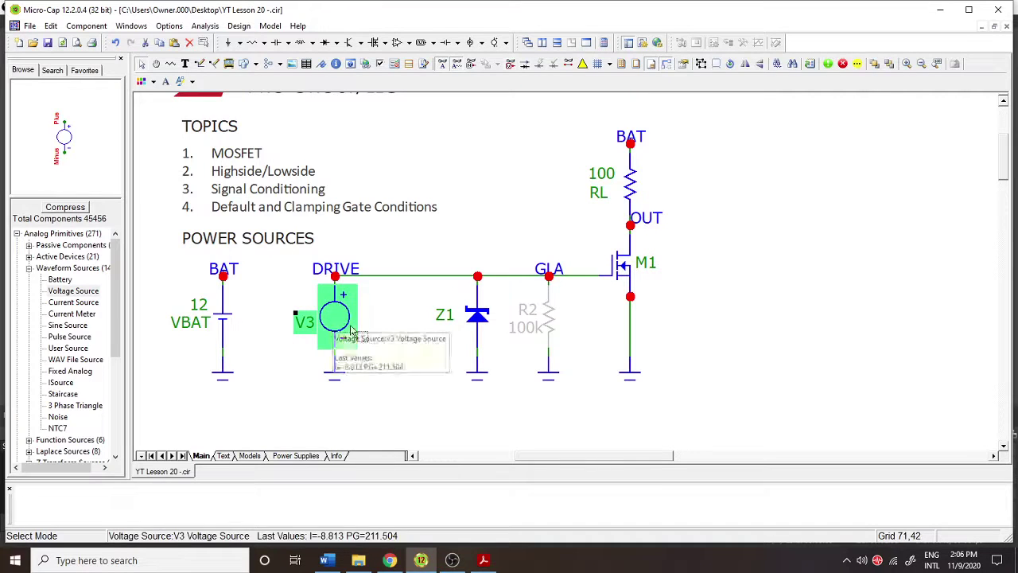
click(409, 278)
key(Delete)
Step: Place a 100 Ω resistor R3 after DRIVE and wire its right end to the Z1/GLA node
click(251, 42)
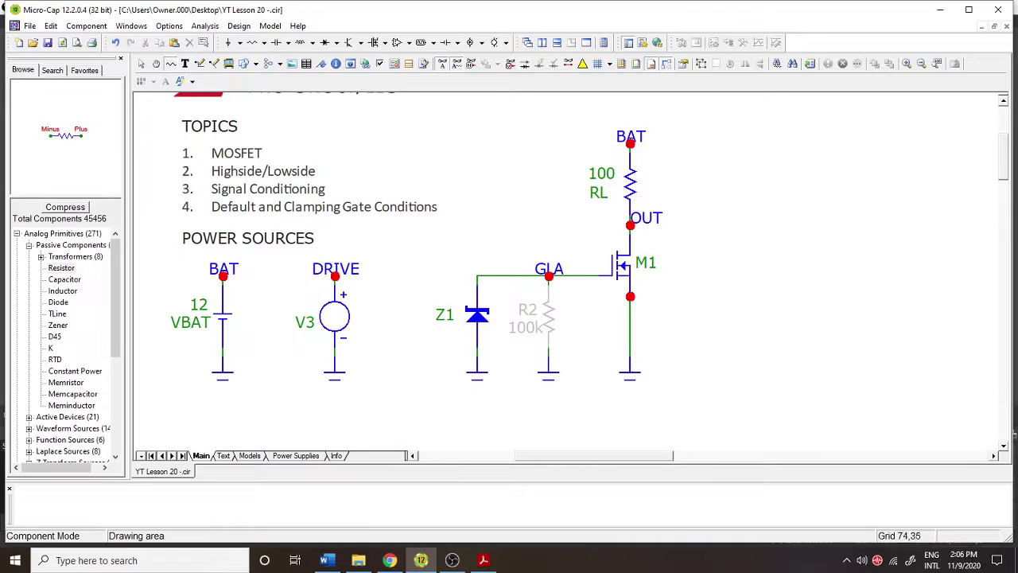
click(406, 276)
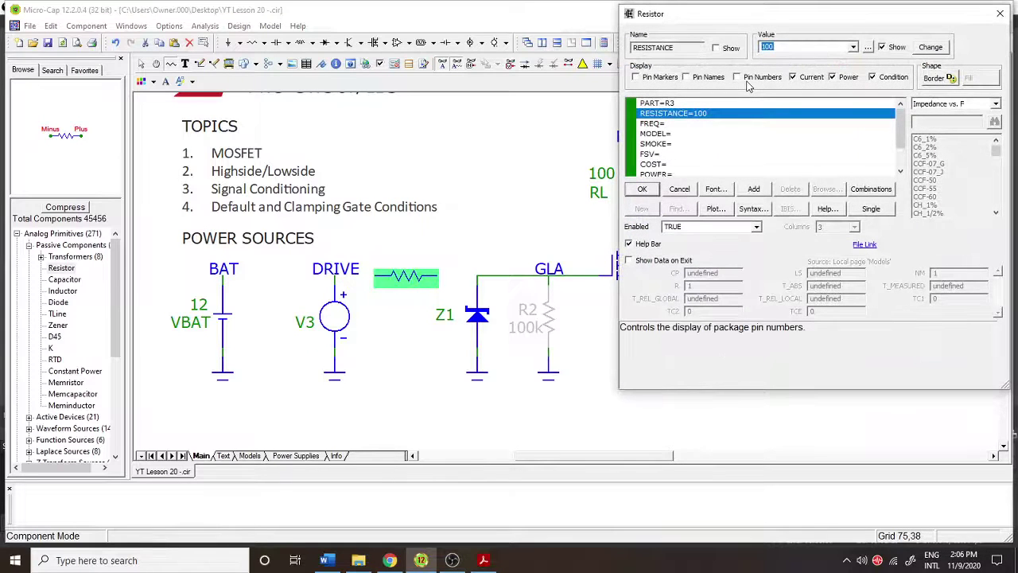
click(642, 189)
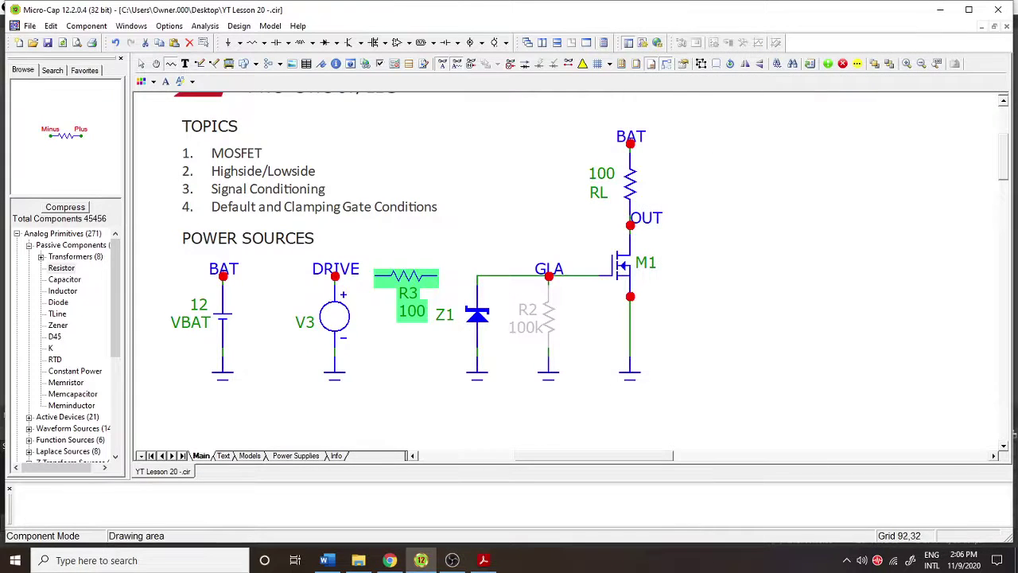
click(170, 63)
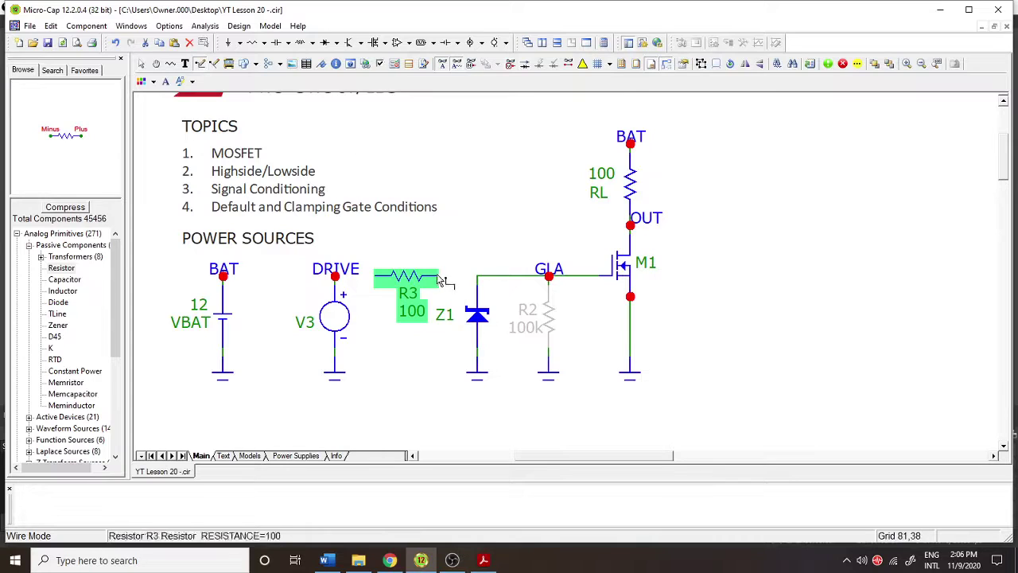
drag(435, 275, 477, 276)
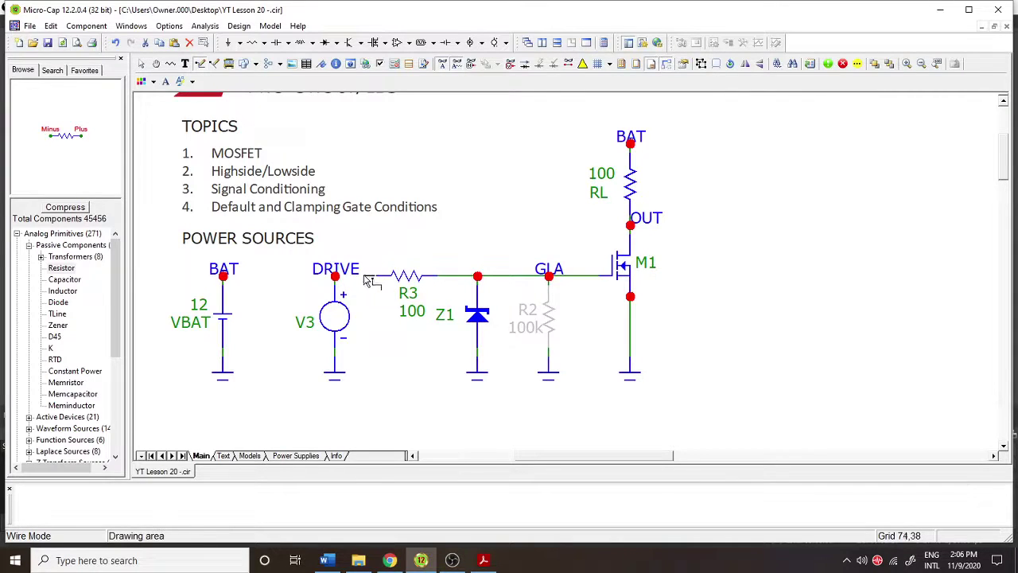
key(ctrl+e)
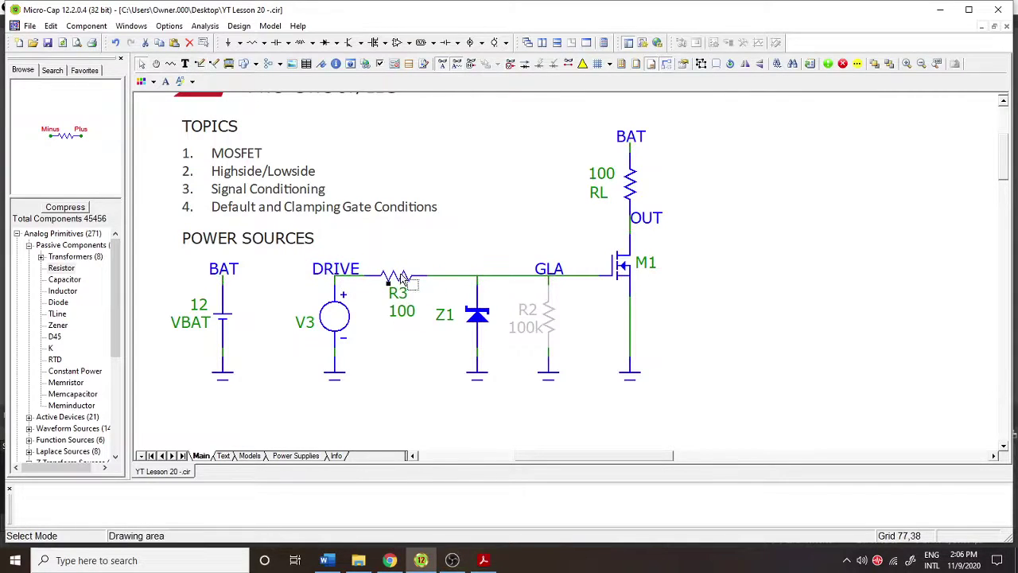
click(402, 278)
click(424, 344)
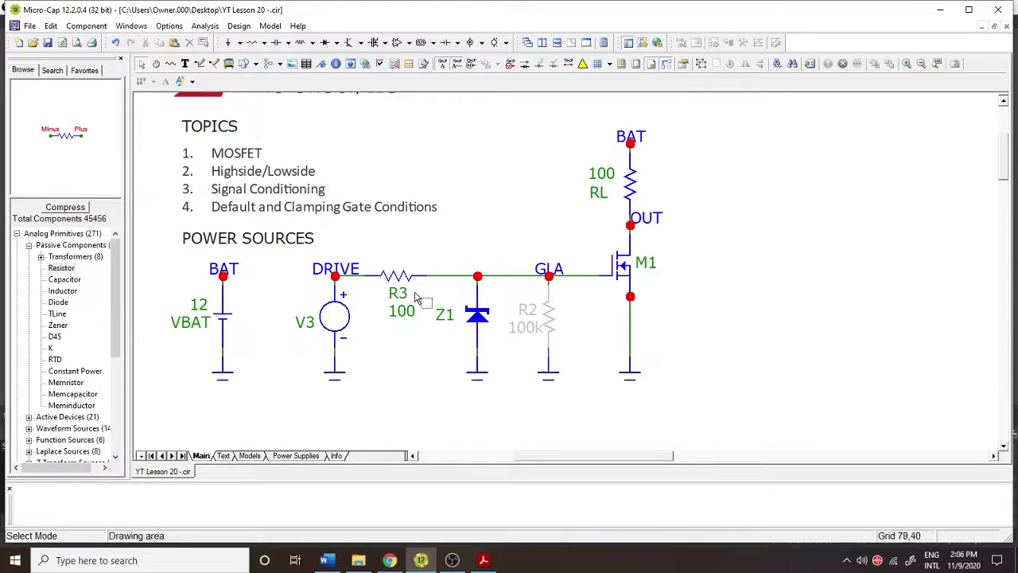
click(338, 338)
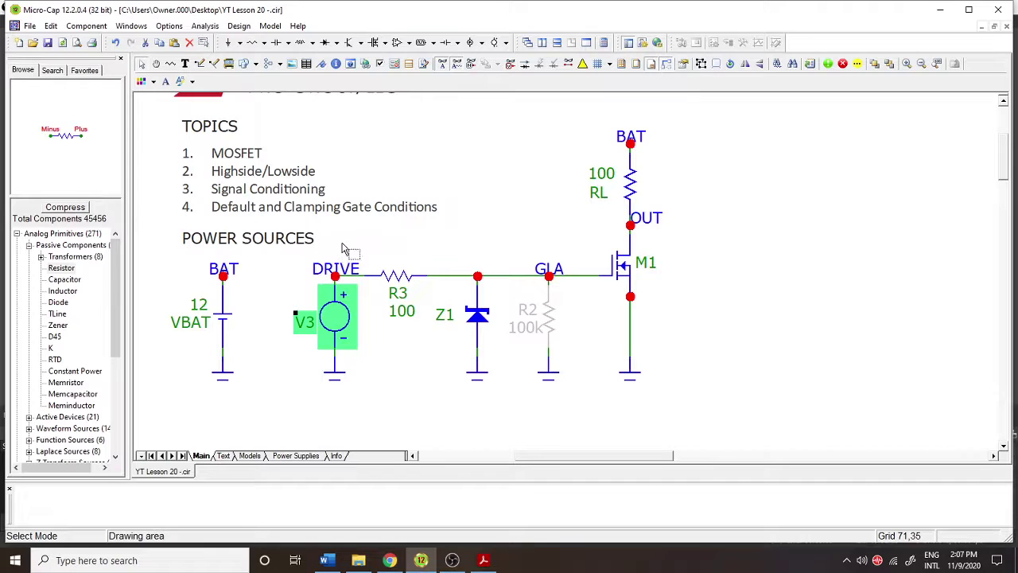
click(479, 306)
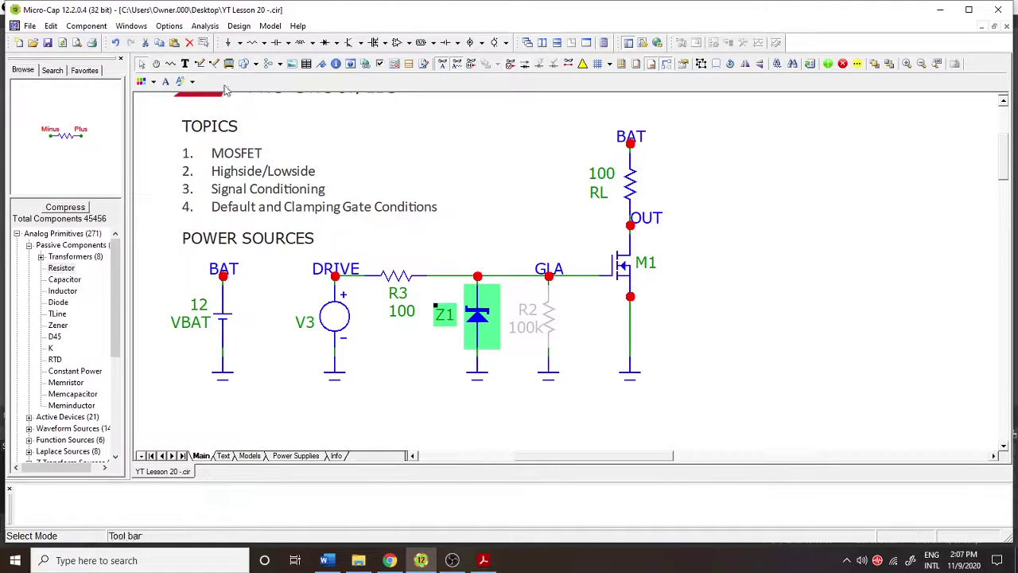
click(204, 25)
click(219, 62)
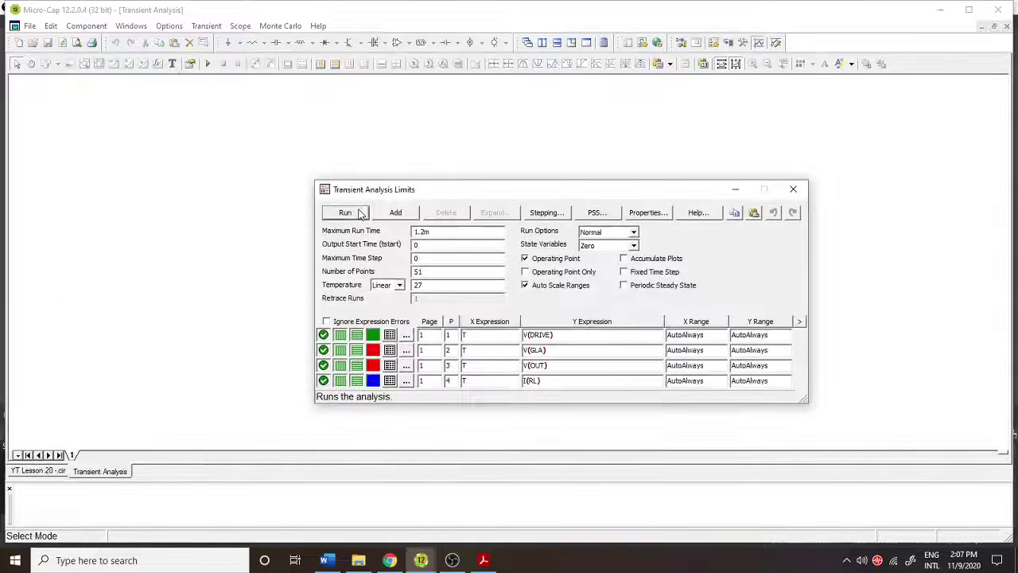
click(348, 209)
mouse_move(312, 106)
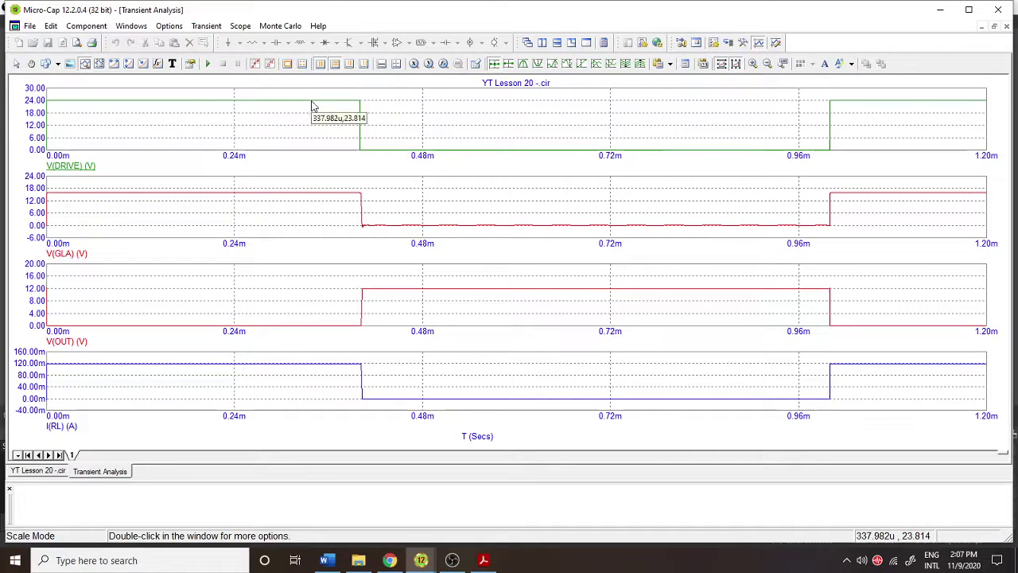
mouse_move(318, 198)
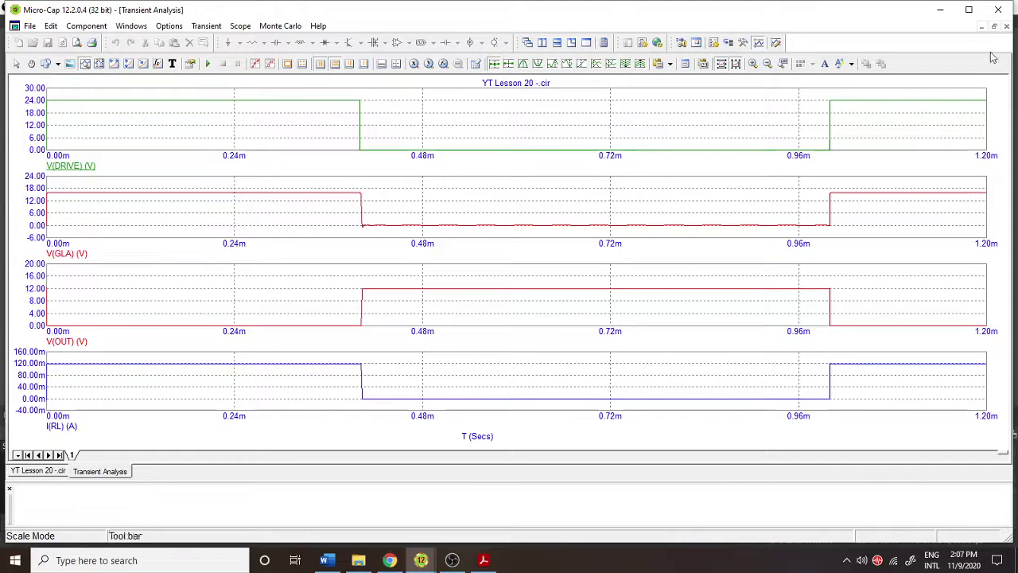
key(F3)
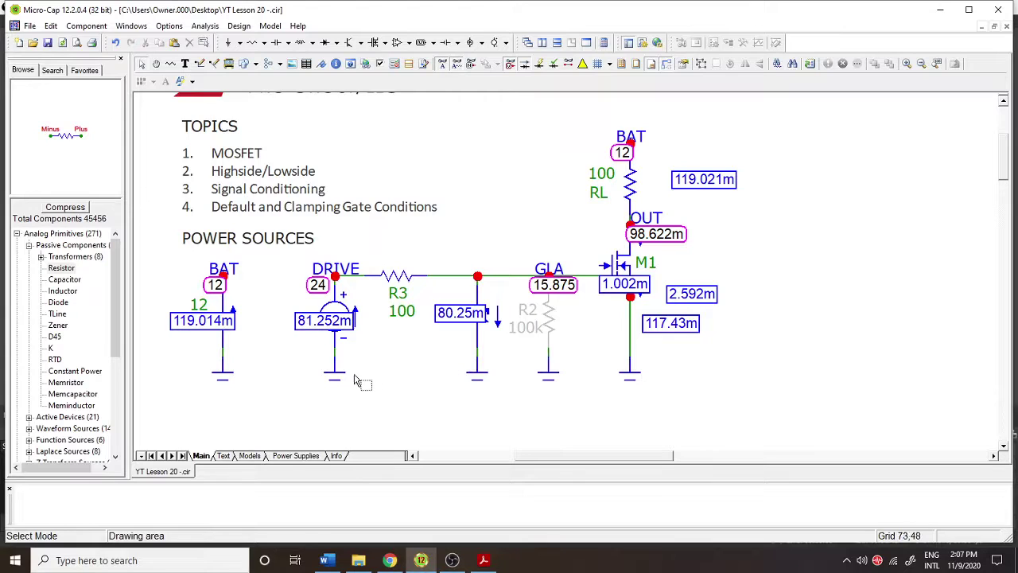
Step: Copy source V3 into a new source V4 directly below it
click(335, 318)
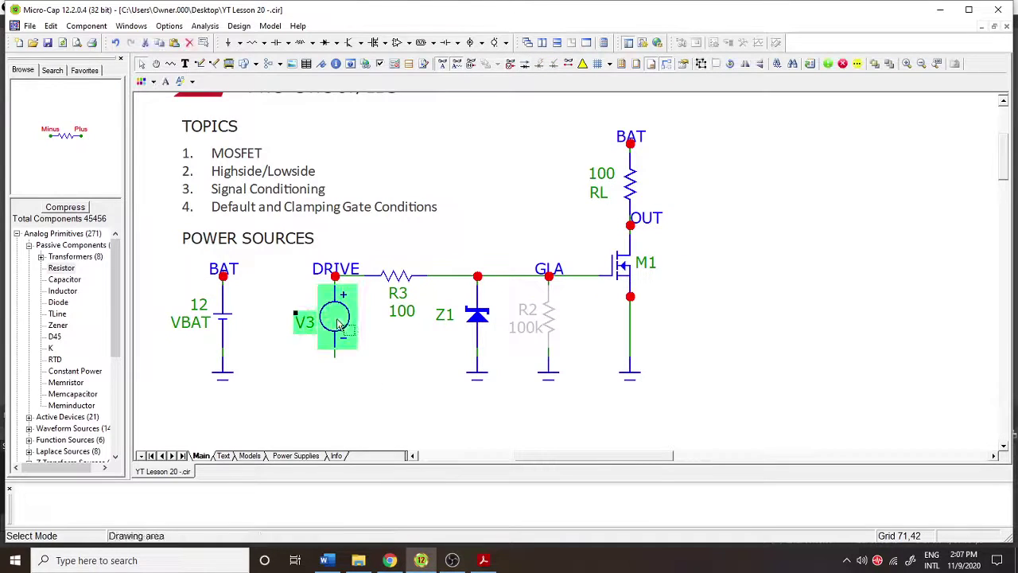
drag(334, 319, 335, 392)
double_click(347, 328)
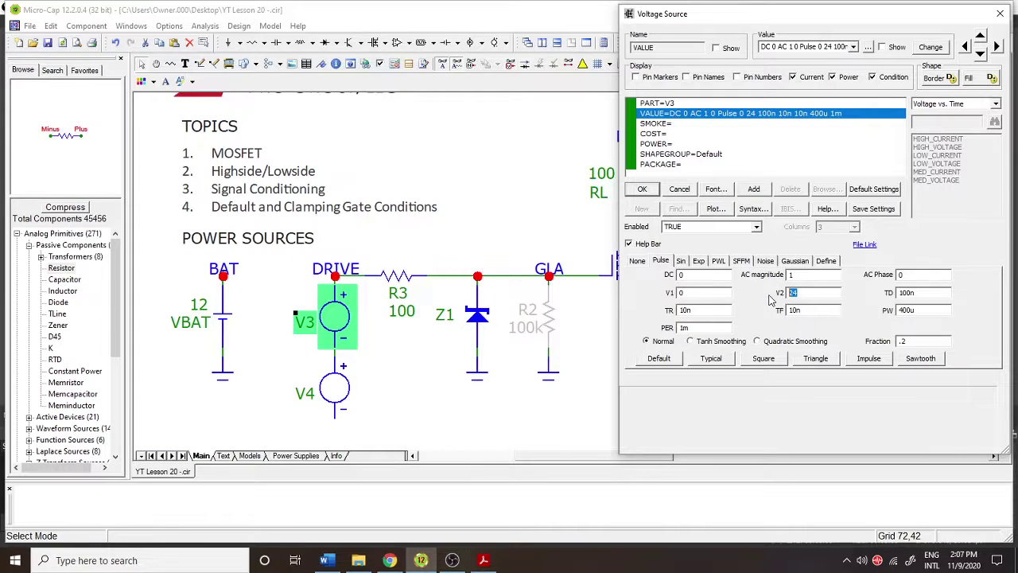
click(641, 189)
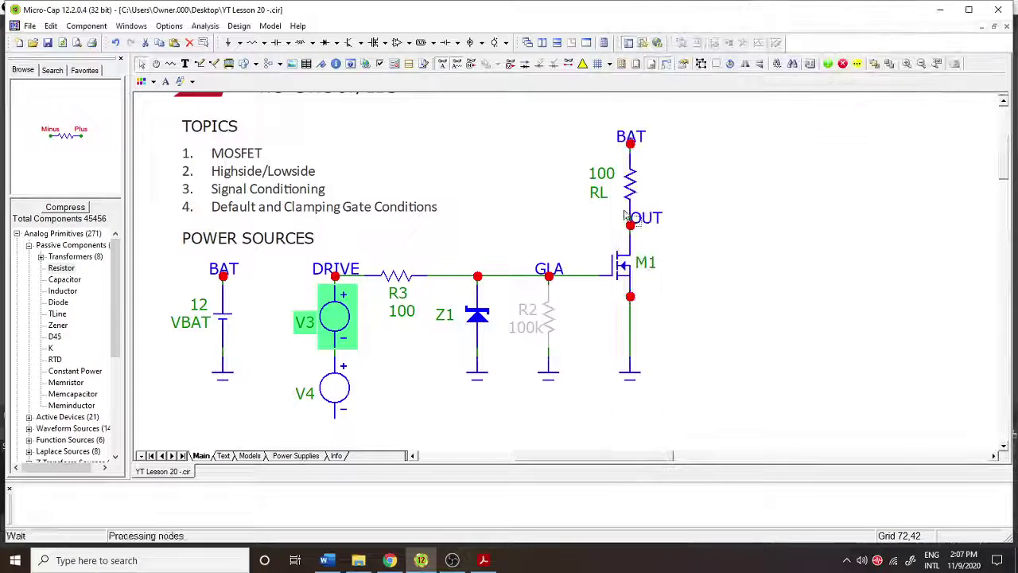
Step: Set V4's pulse to V2=100, TD=1m, TR=1n, TF=1n, PW=10u
double_click(334, 389)
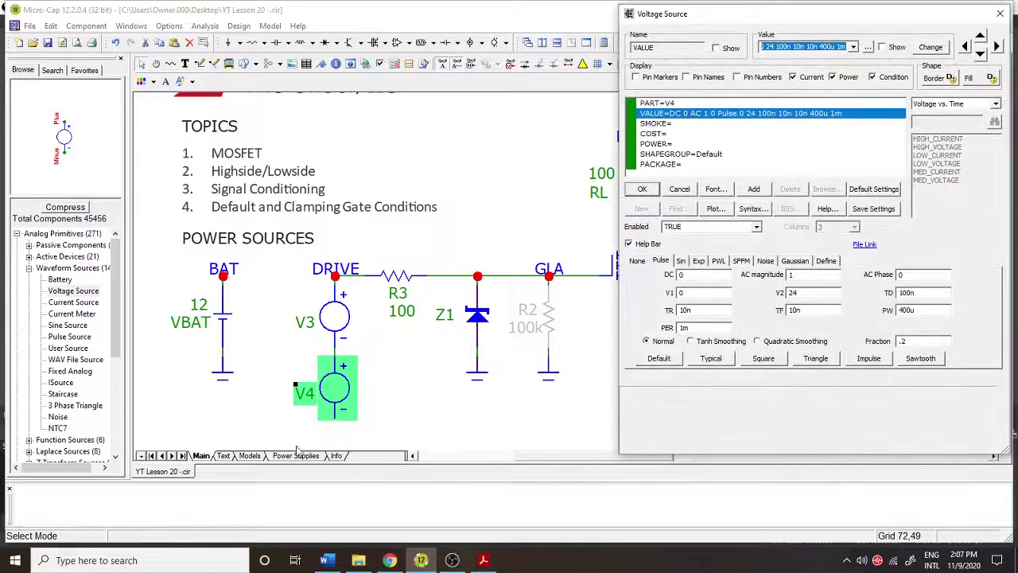
mouse_move(823, 277)
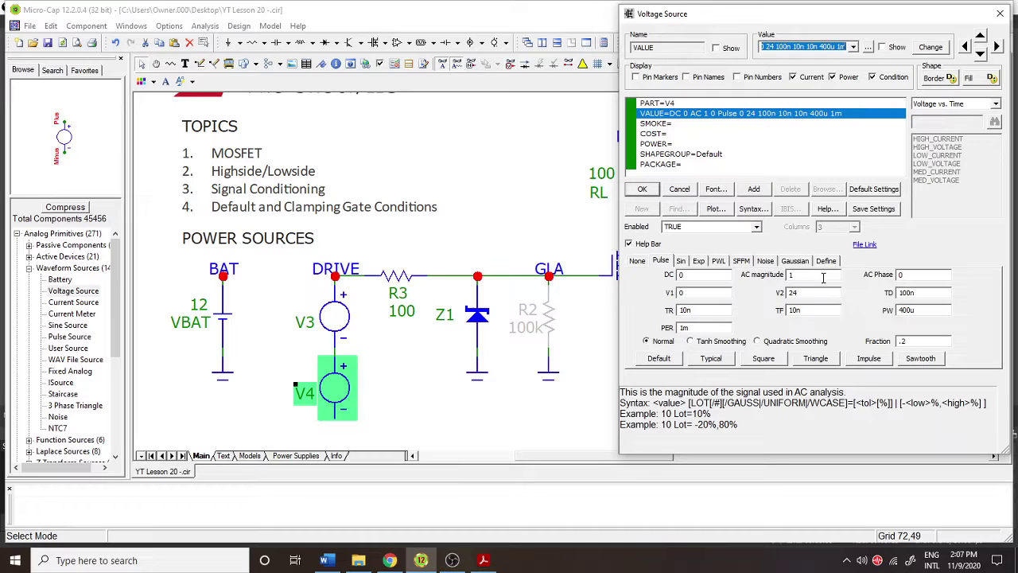
double_click(792, 293)
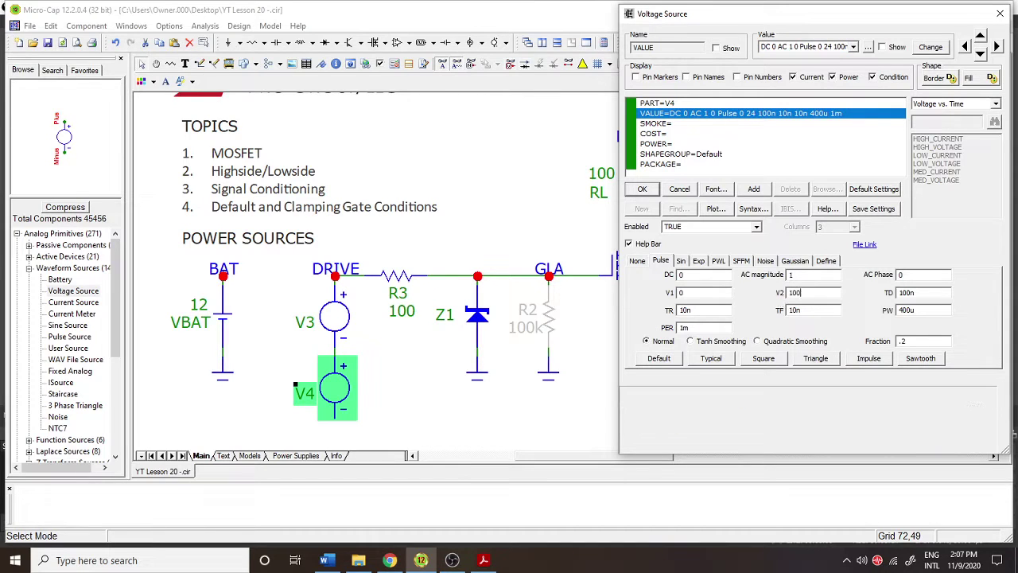
double_click(903, 293)
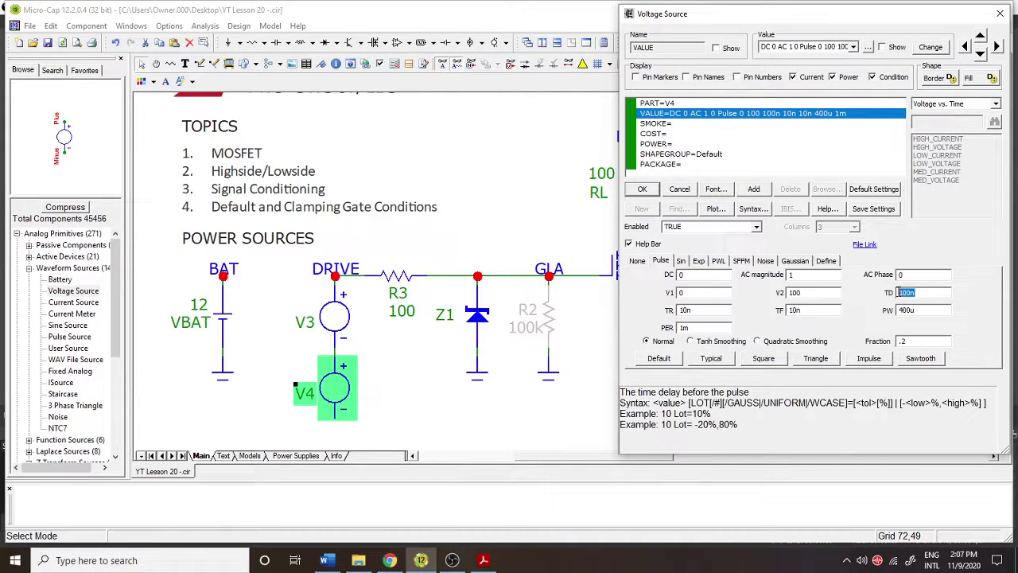
click(682, 310)
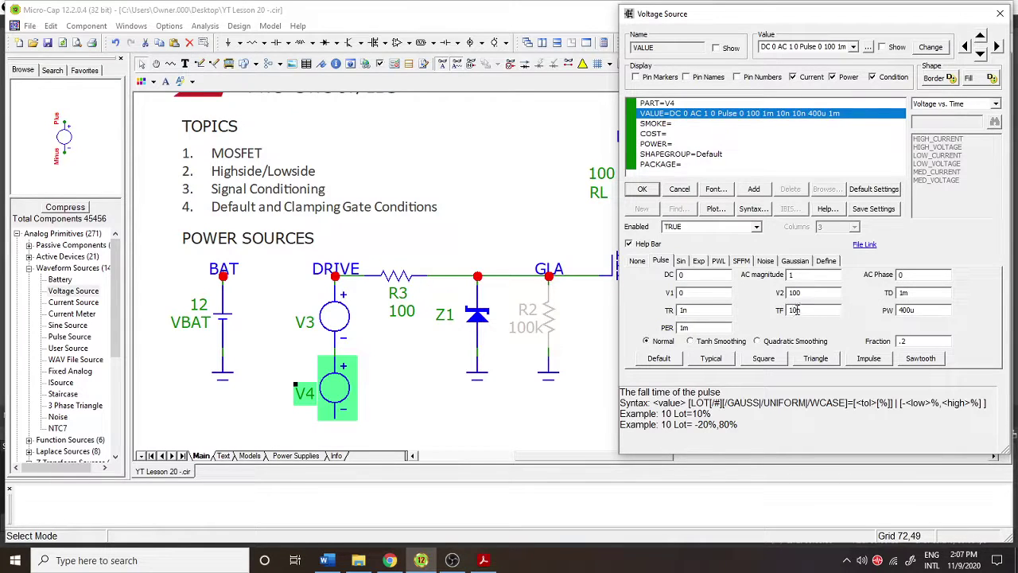
key(BackSpace)
click(905, 312)
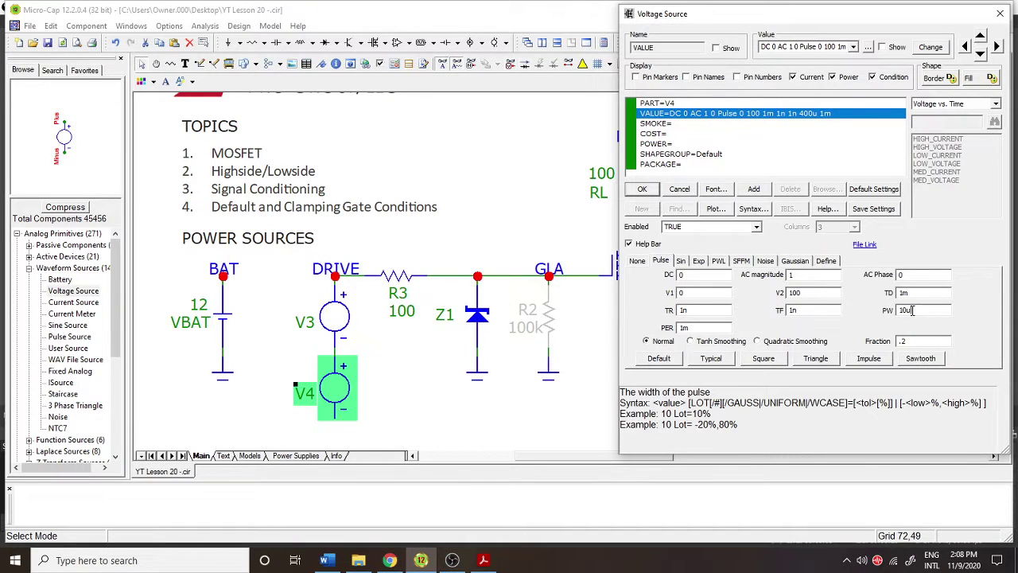
click(643, 189)
Step: Ground V4's bottom with a copied ground symbol and run the transient analysis
click(480, 384)
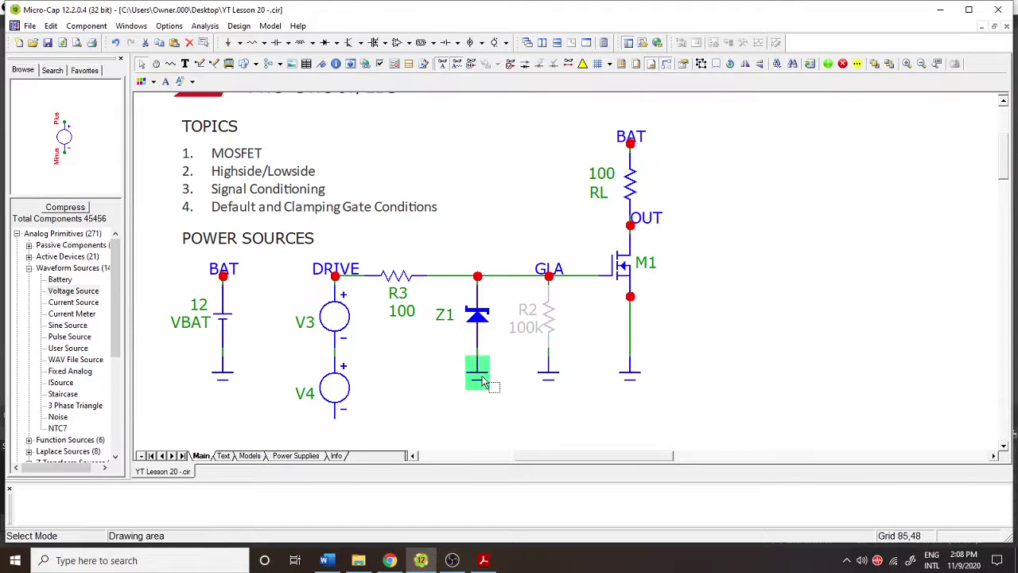
drag(480, 384, 334, 429)
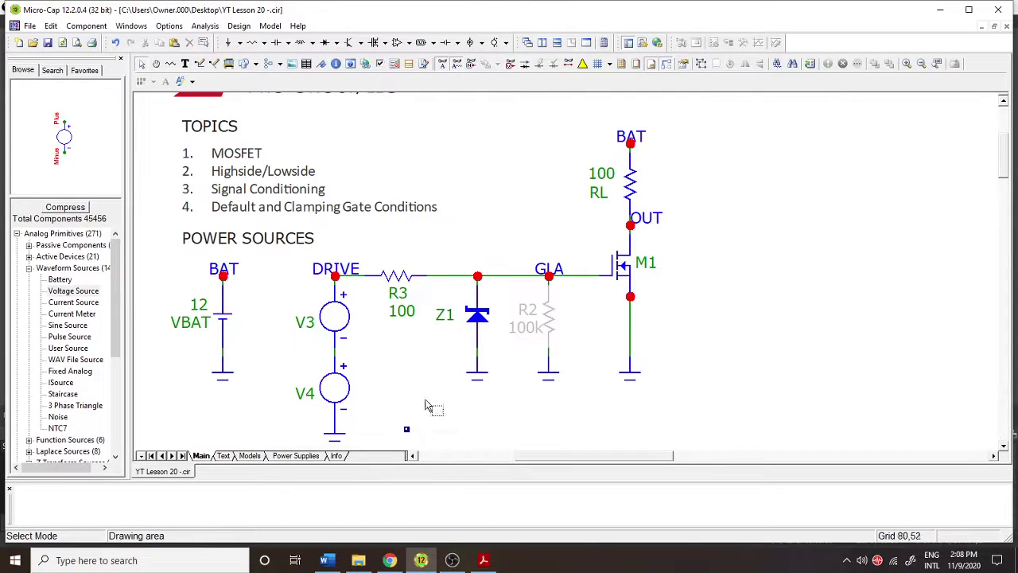
click(204, 25)
click(223, 38)
click(350, 213)
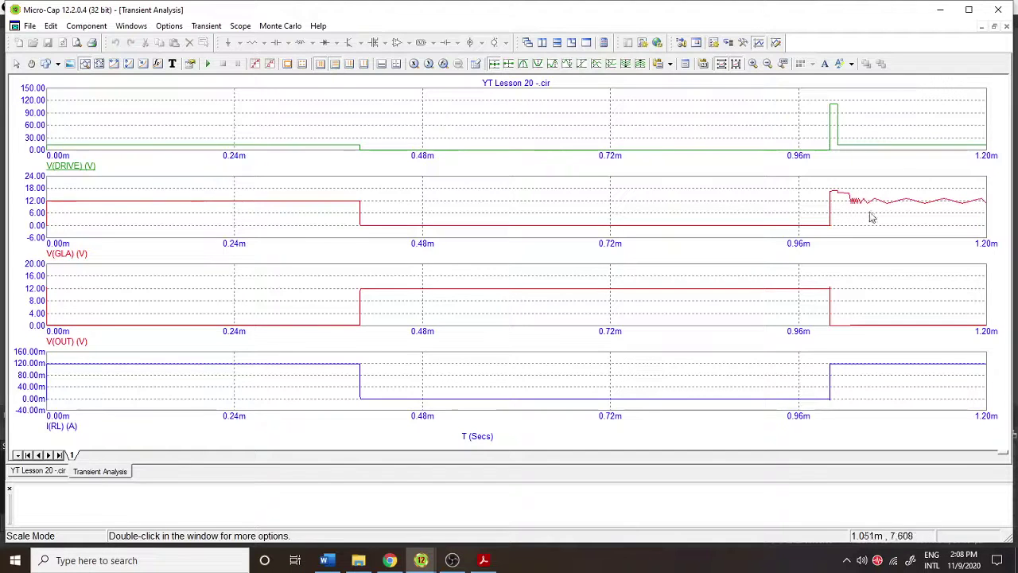
Step: Rerun the transient analysis with a 2m maximum run time
click(206, 25)
click(219, 53)
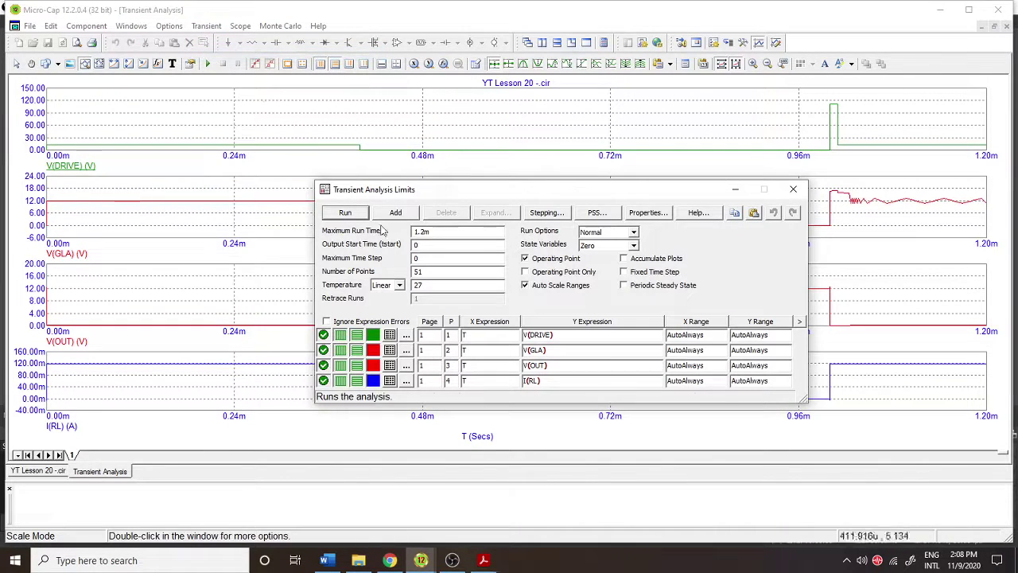
text(2m)
key(Return)
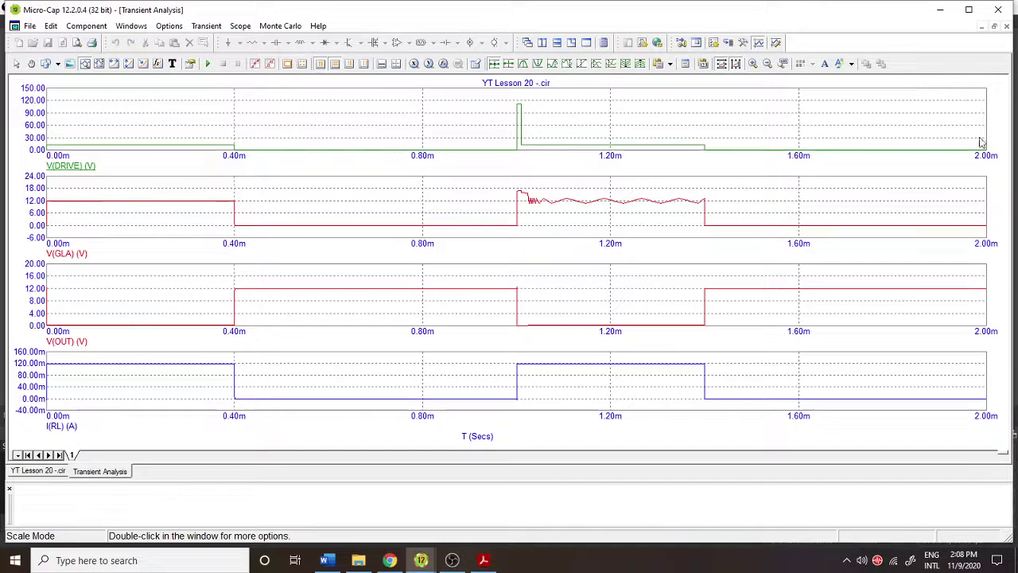
Step: Return to the schematic and check V4's pulse settings without changes
click(1006, 27)
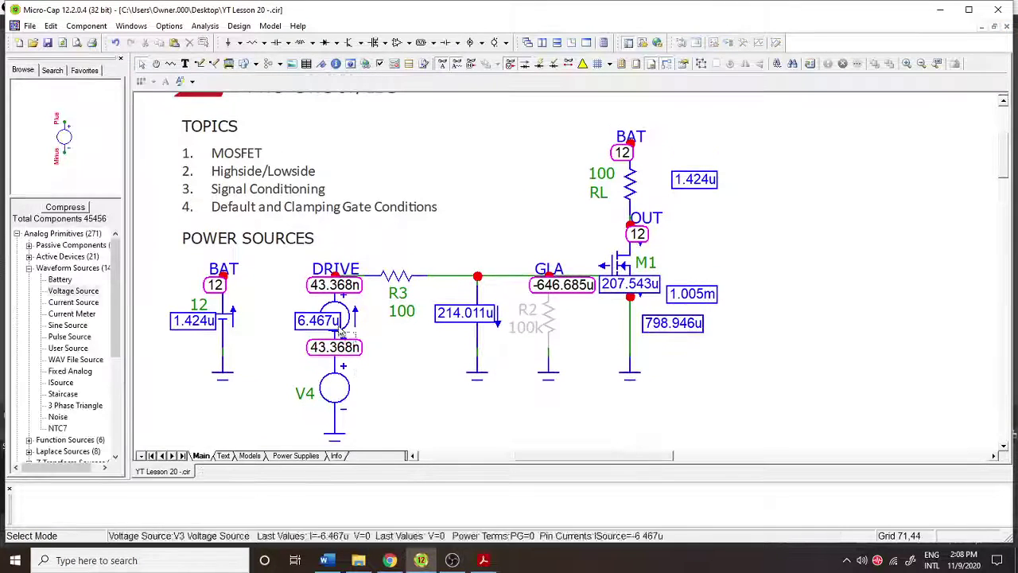
double_click(334, 390)
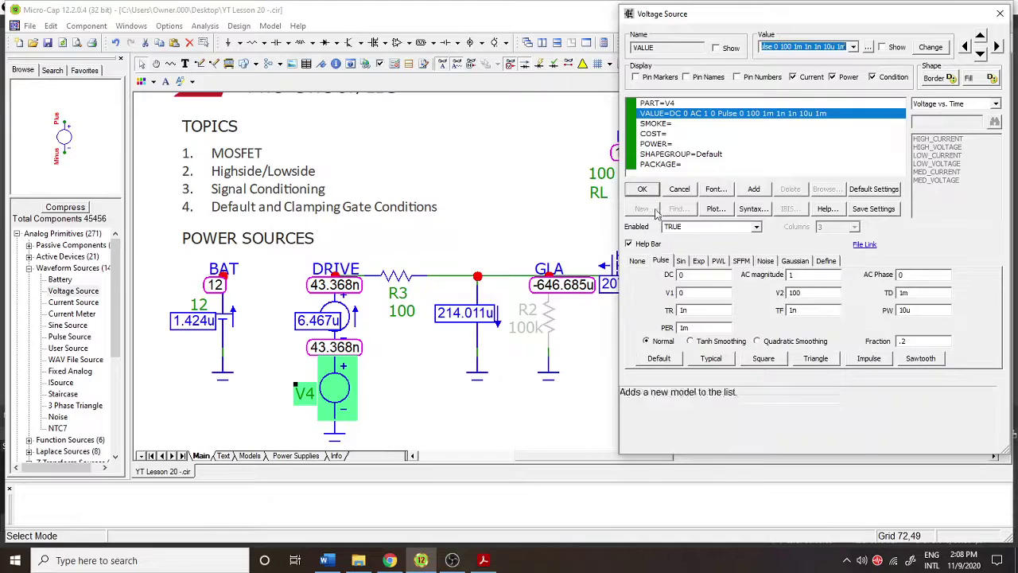
click(642, 189)
click(398, 409)
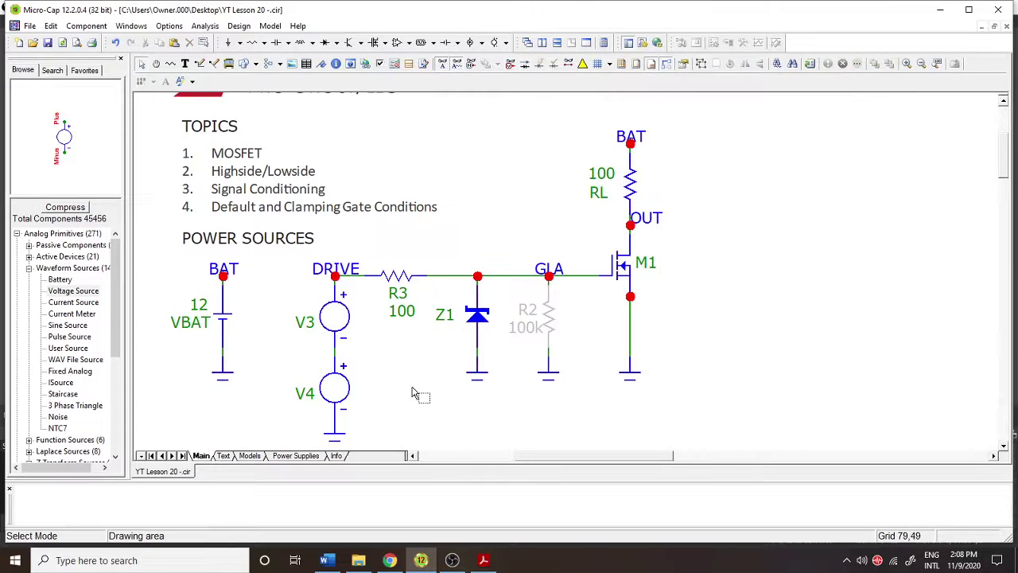
double_click(335, 388)
click(642, 191)
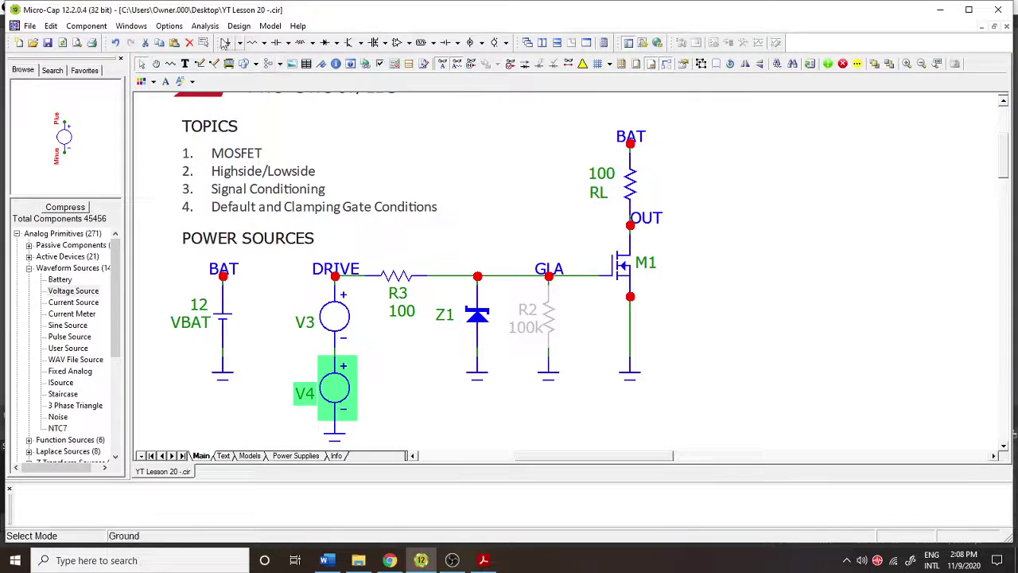
Step: Run the transient, zoom near the 1 ms spike, then rerun with 1m run time
click(205, 26)
click(226, 38)
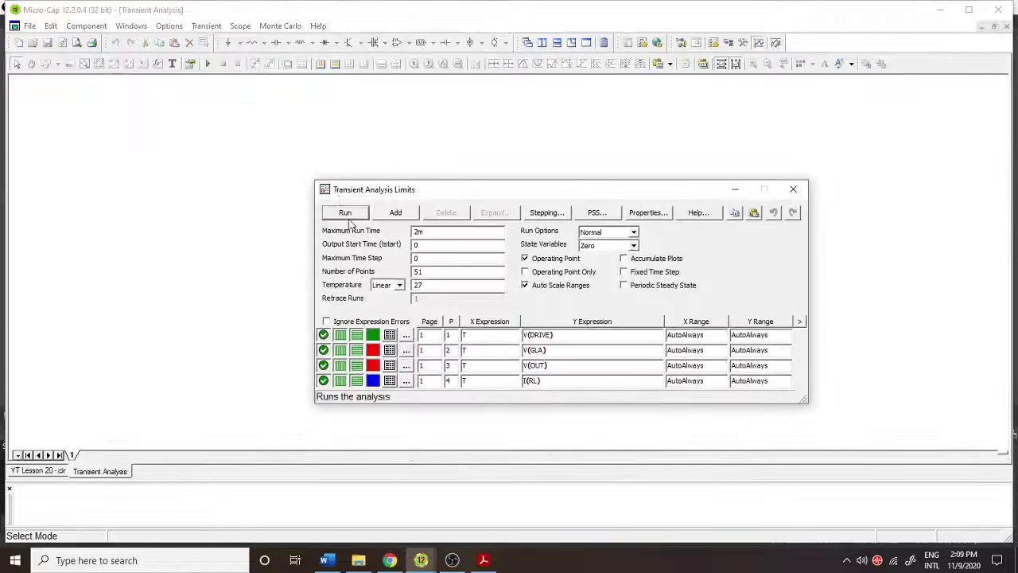
click(345, 213)
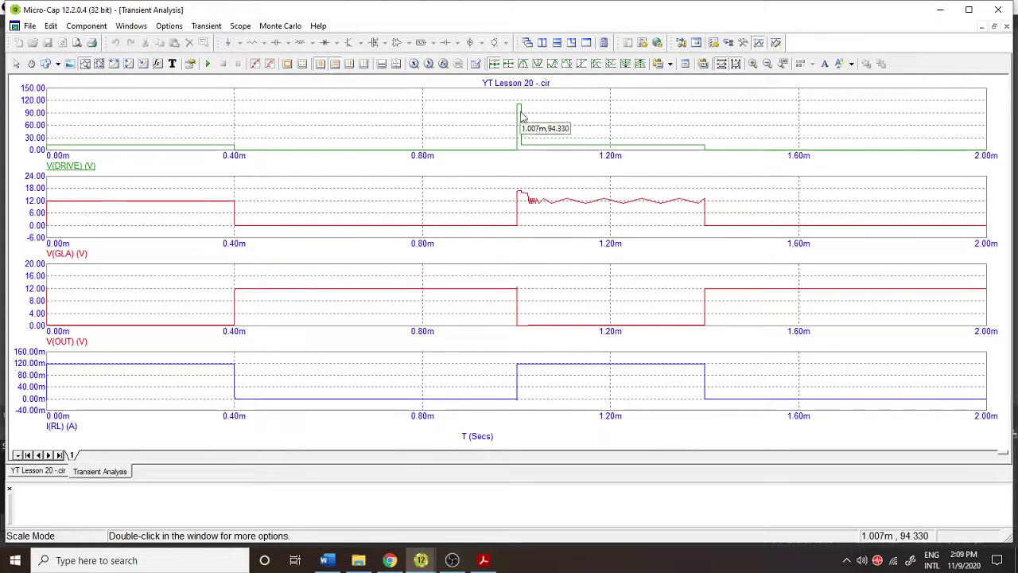
drag(506, 102, 535, 155)
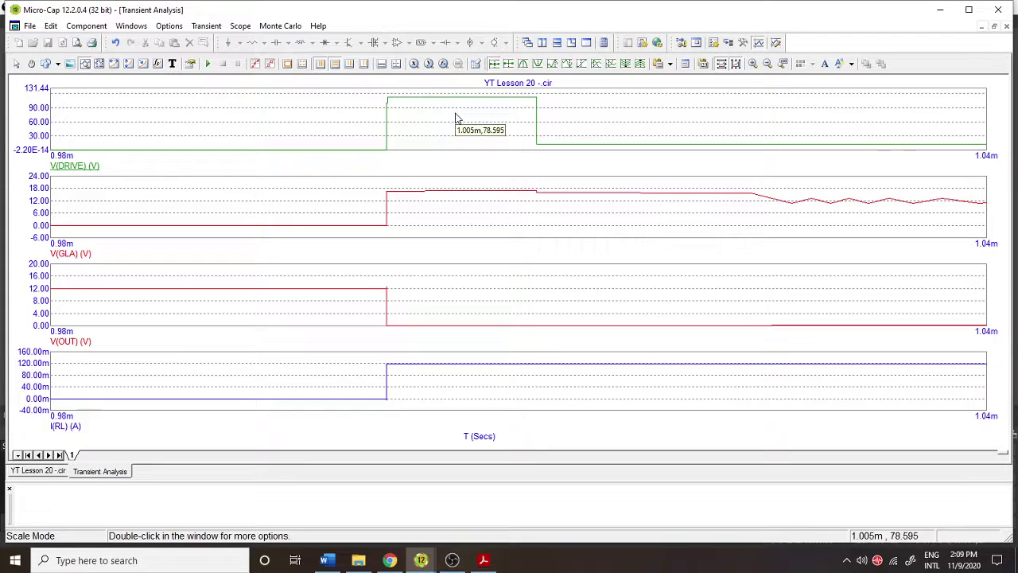
click(206, 25)
click(208, 55)
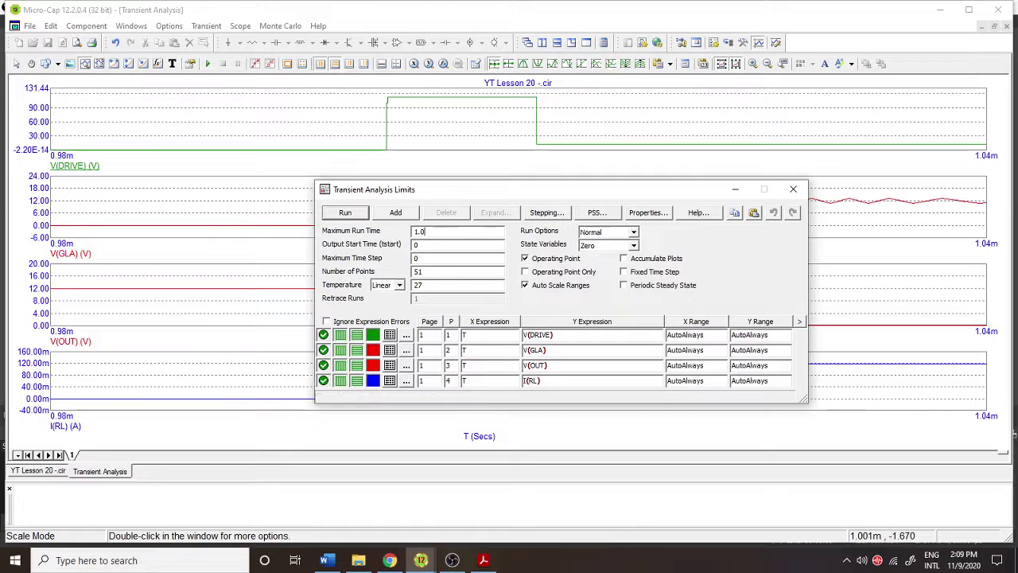
key(Return)
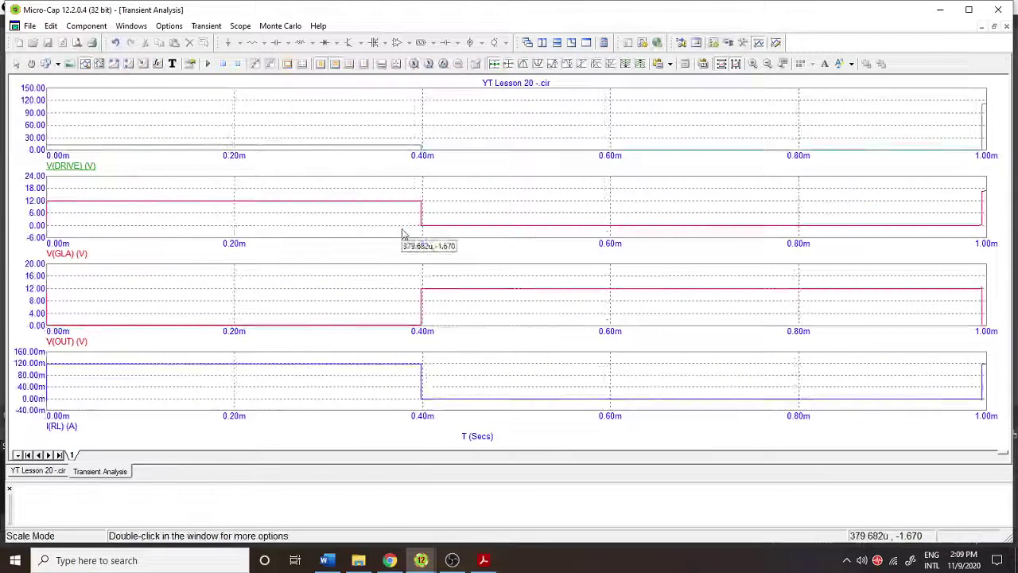
Step: Close the plots and move Z1's 952.546m current label off the Zener
click(1006, 26)
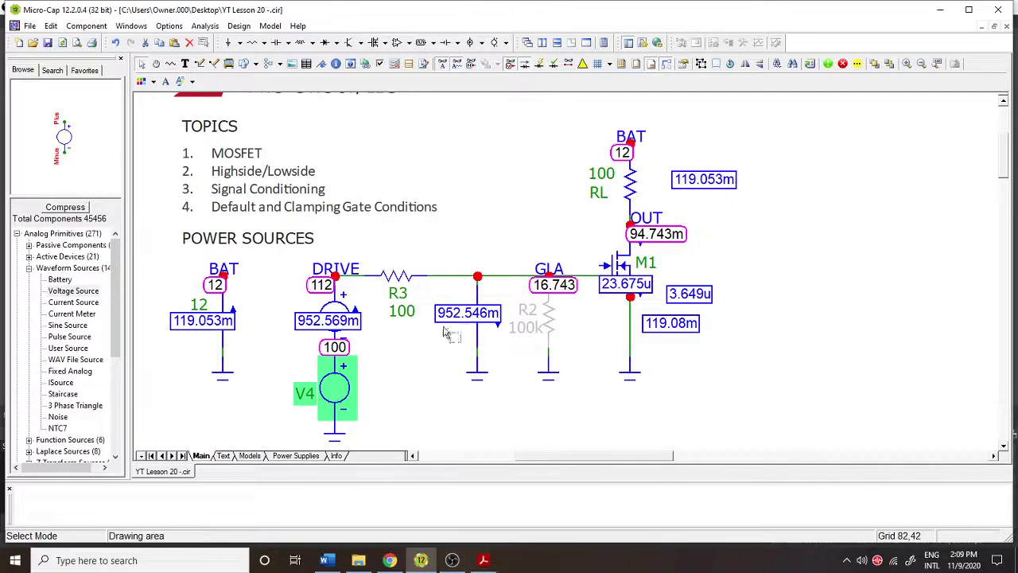
drag(449, 334, 410, 361)
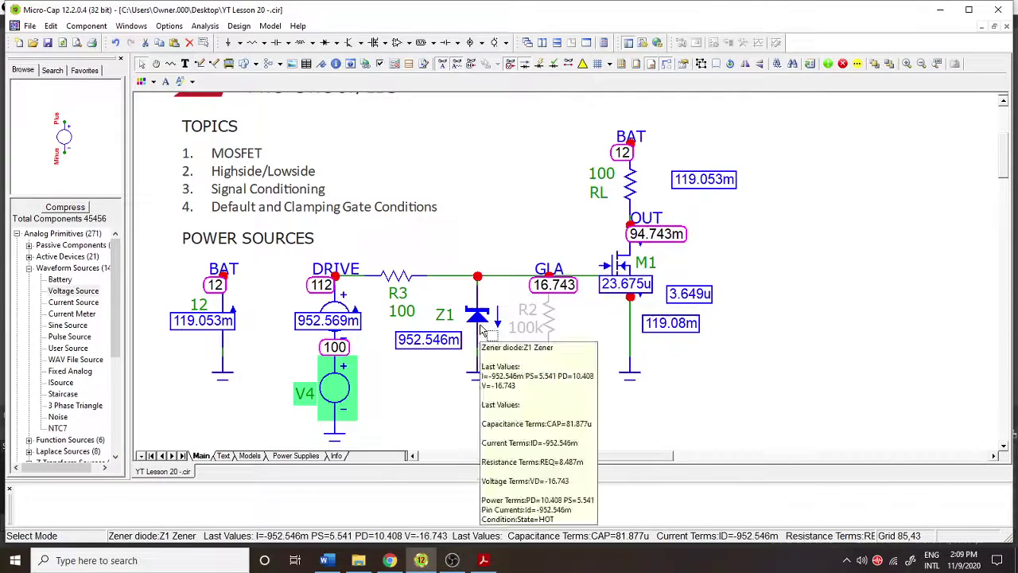
scroll(489, 354, down, 2)
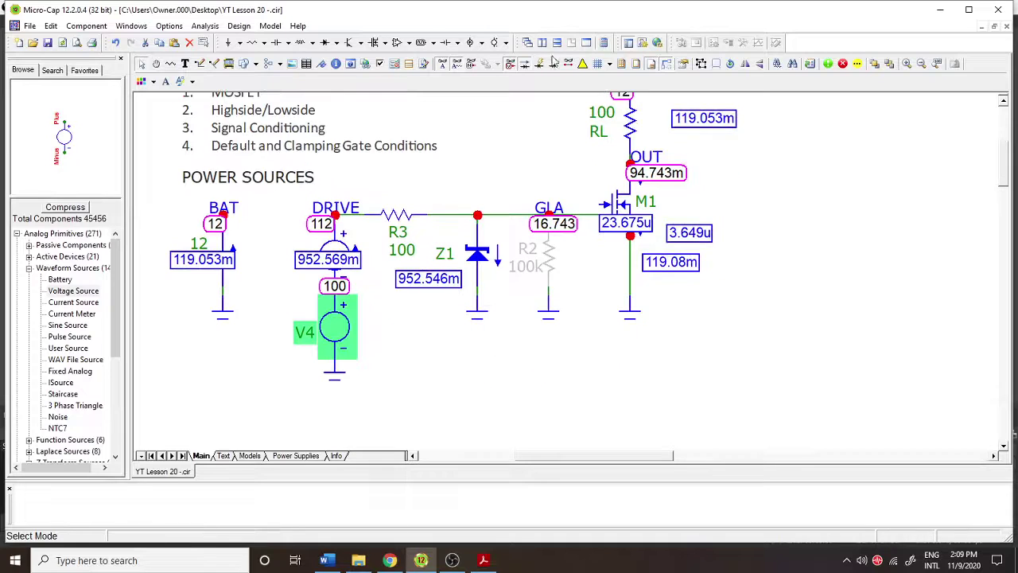
Step: Hide the node voltage and current values on the schematic
click(524, 63)
click(510, 65)
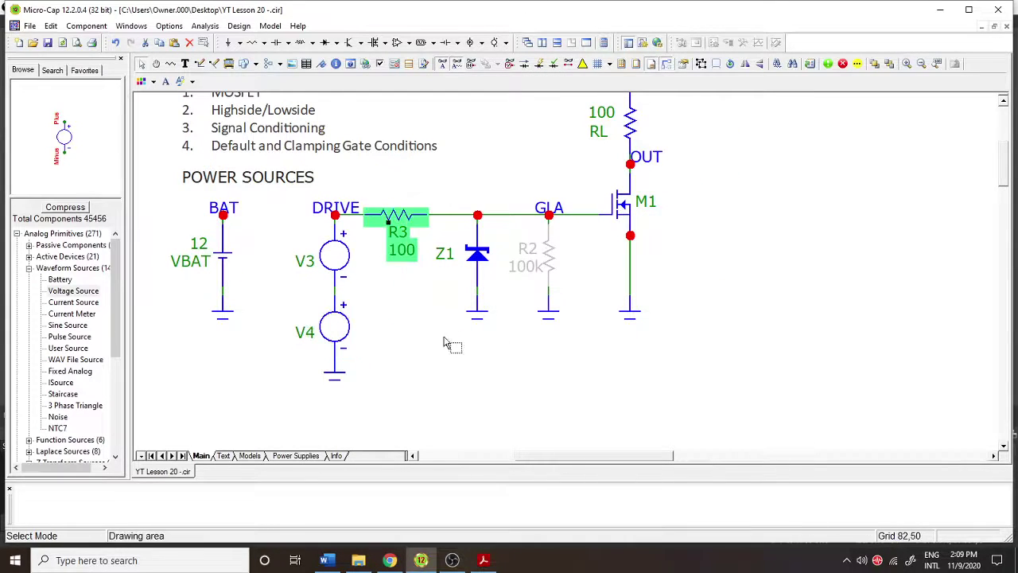
scroll(446, 342, up, 2)
scroll(444, 342, down, 2)
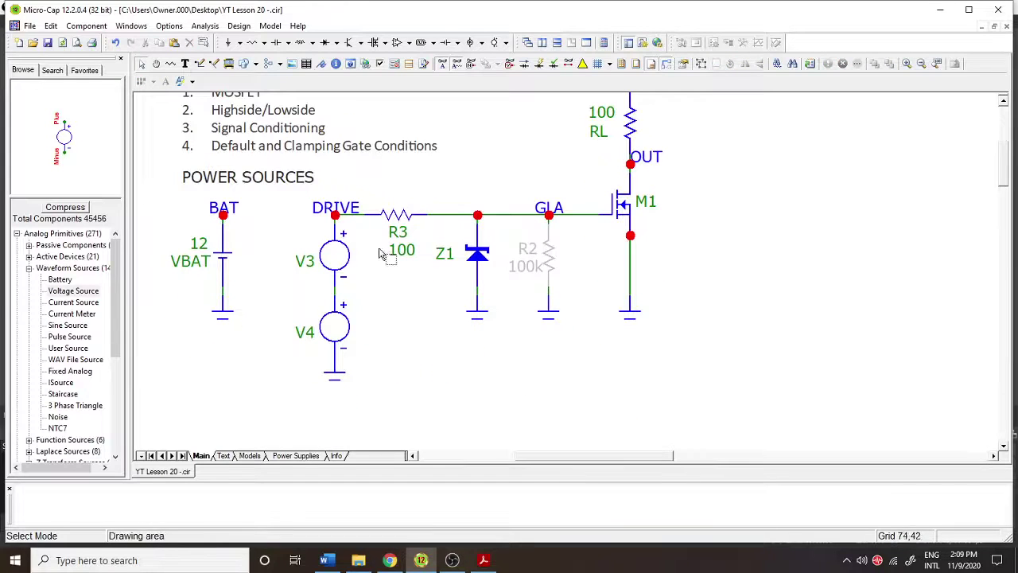
Step: Re-enable the 100k pull-down resistor R2 on GLA for simulation
click(541, 253)
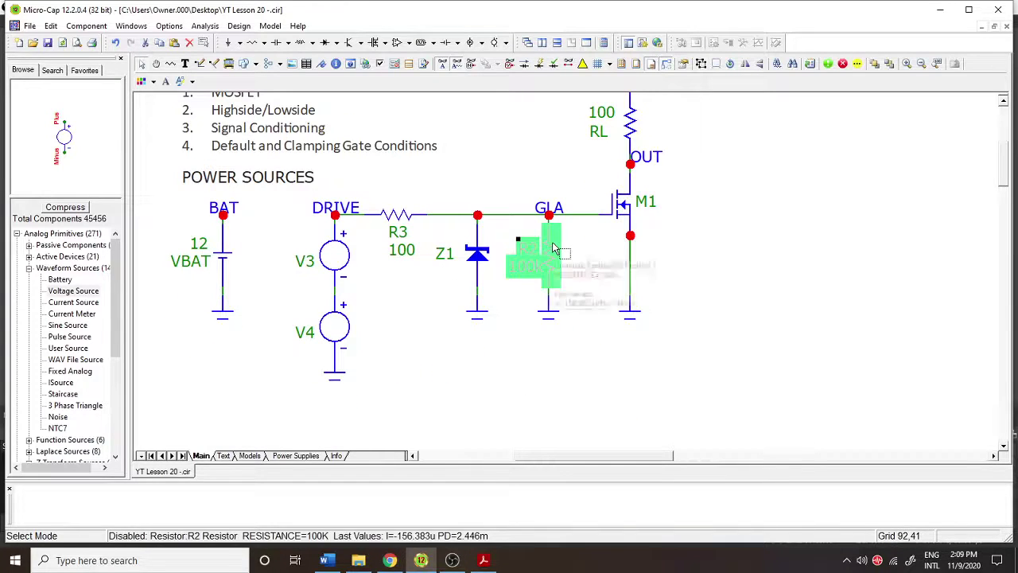
click(827, 63)
click(735, 298)
scroll(735, 297, up, 4)
scroll(735, 298, down, 2)
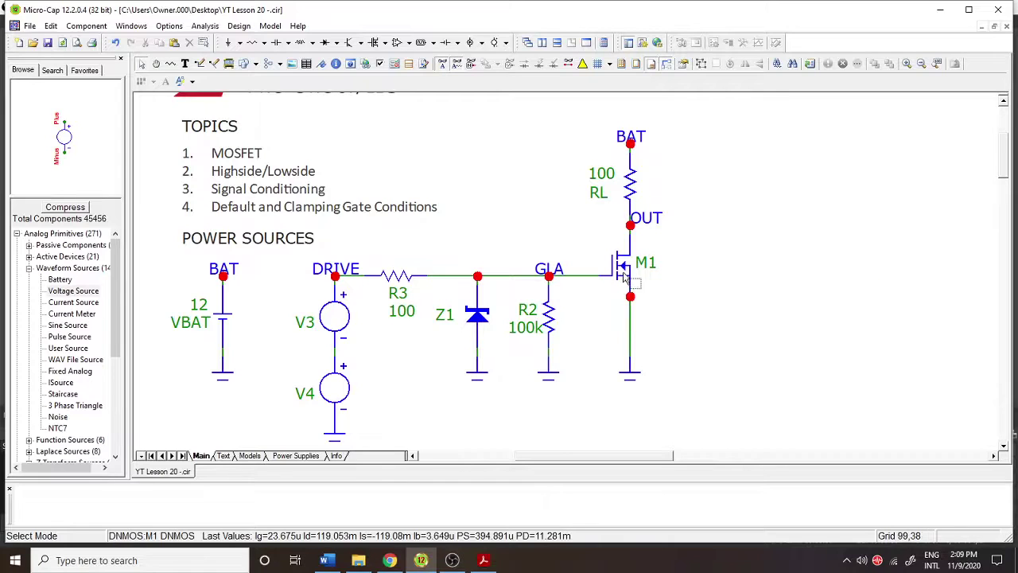
mouse_move(625, 276)
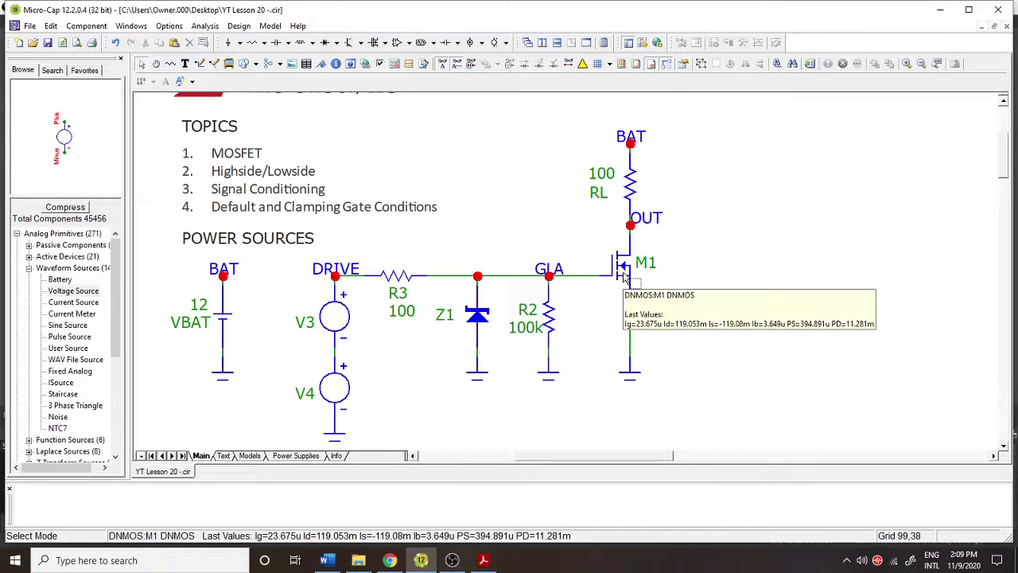
click(396, 276)
double_click(396, 276)
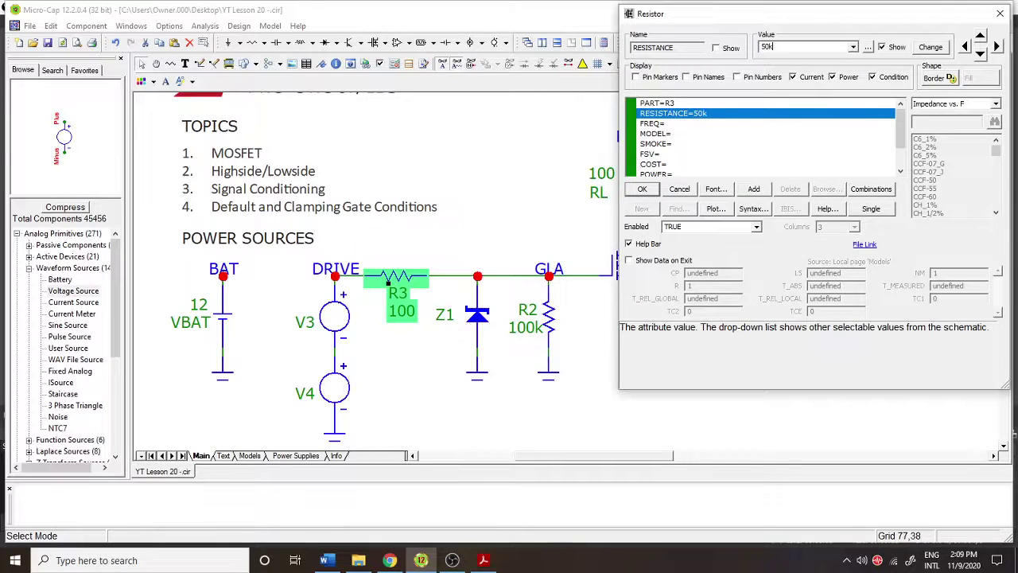
key(Return)
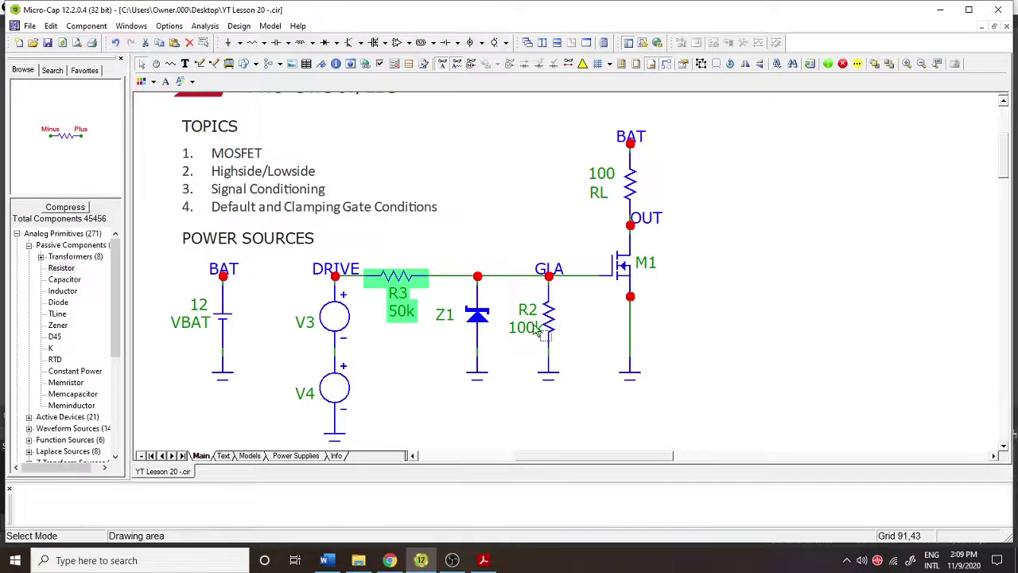
double_click(404, 299)
click(643, 189)
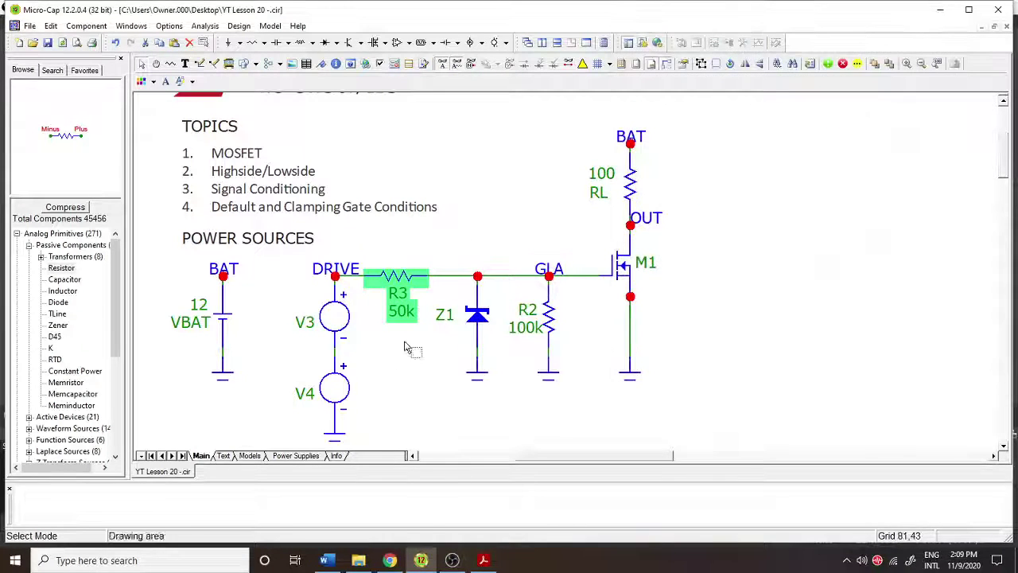
click(353, 278)
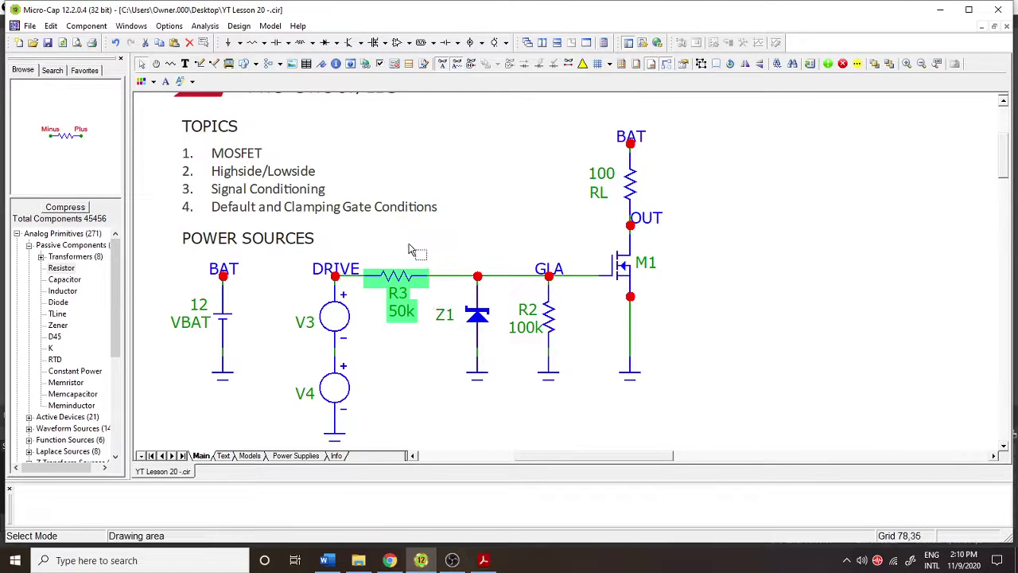
double_click(398, 279)
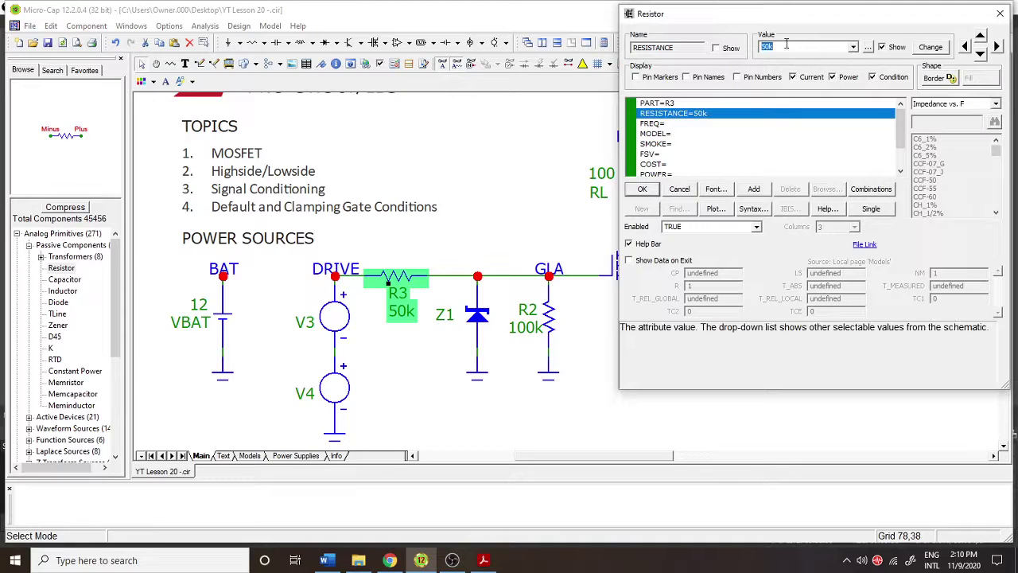
text(100)
click(644, 189)
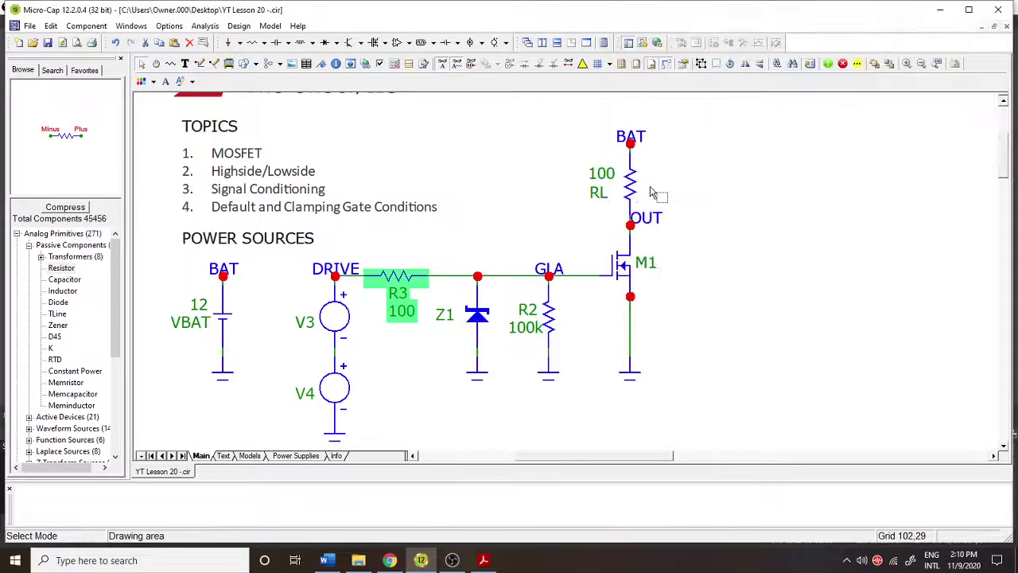
click(488, 209)
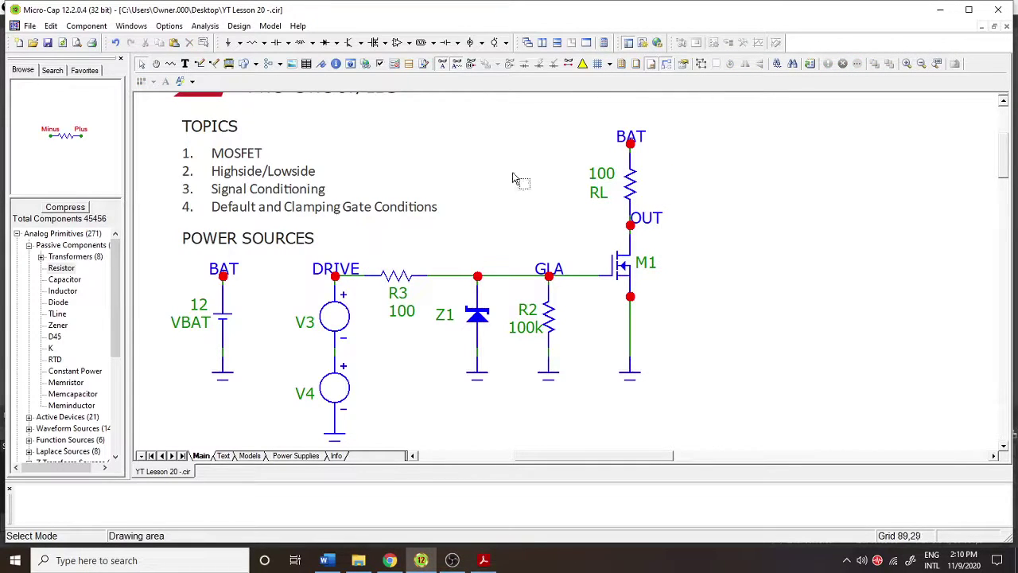